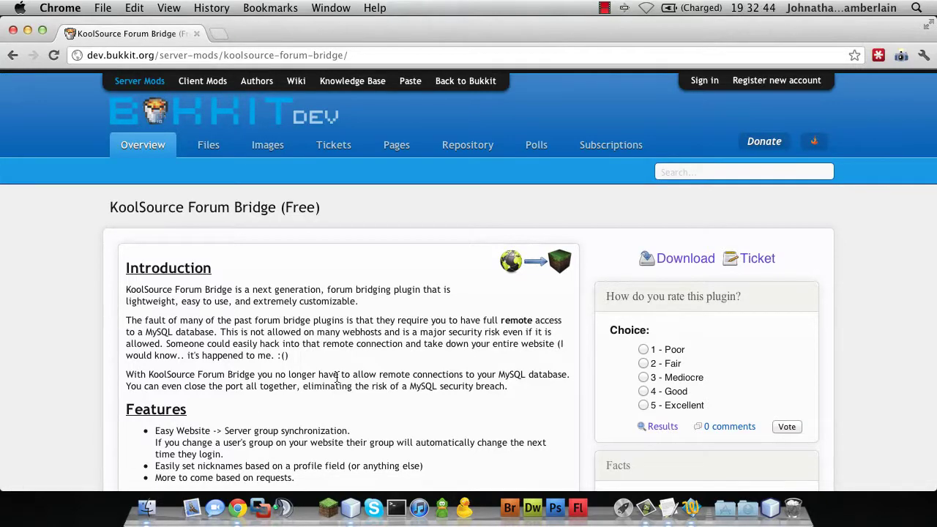
Scroll down the KoolSource Forum Bridge plugin page on BukkitDev.
{"action": "scroll", "coordinate": [336, 377], "scroll_direction": "down", "scroll_amount": 10}
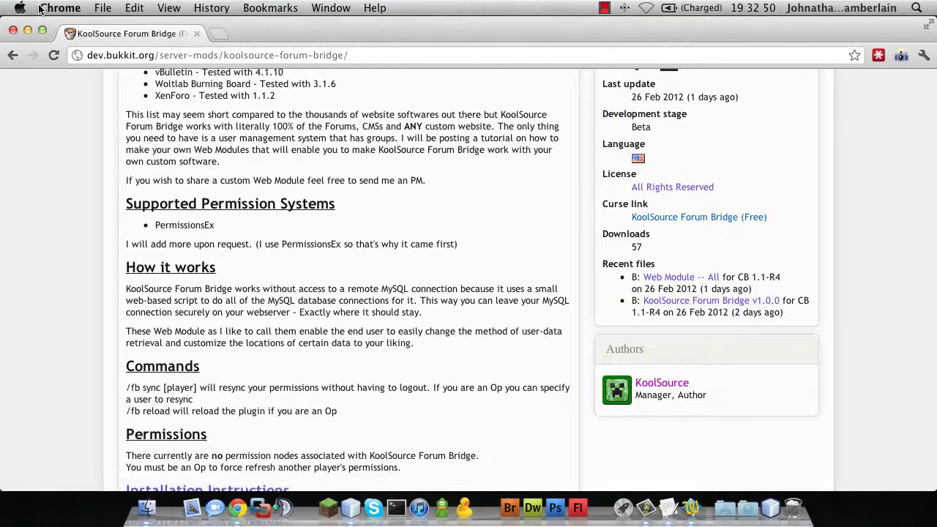
{"action": "left_click", "coordinate": [13, 30]}
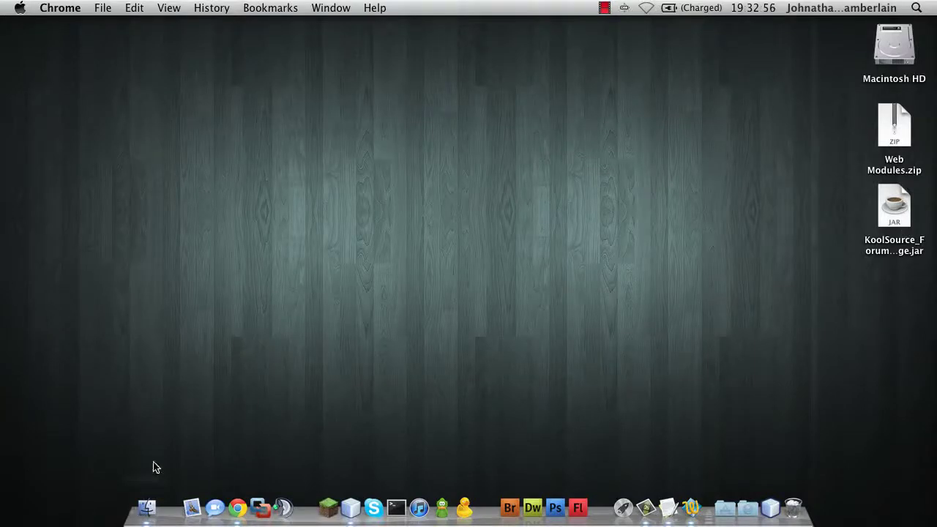
{"action": "left_click", "coordinate": [888, 221]}
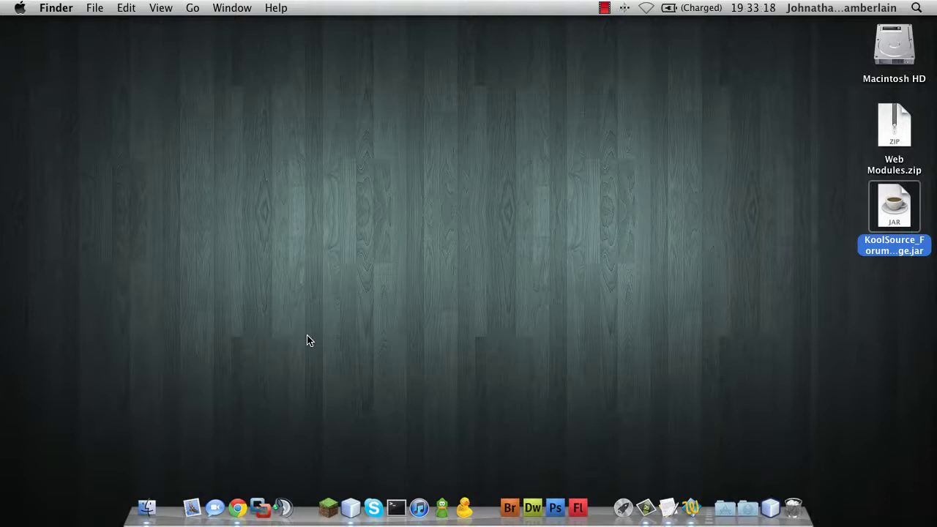
Drag KoolSource_Forum_Bridge.jar from the desktop into Documents > Minecraft Server > plugins.
{"action": "left_click", "coordinate": [147, 511]}
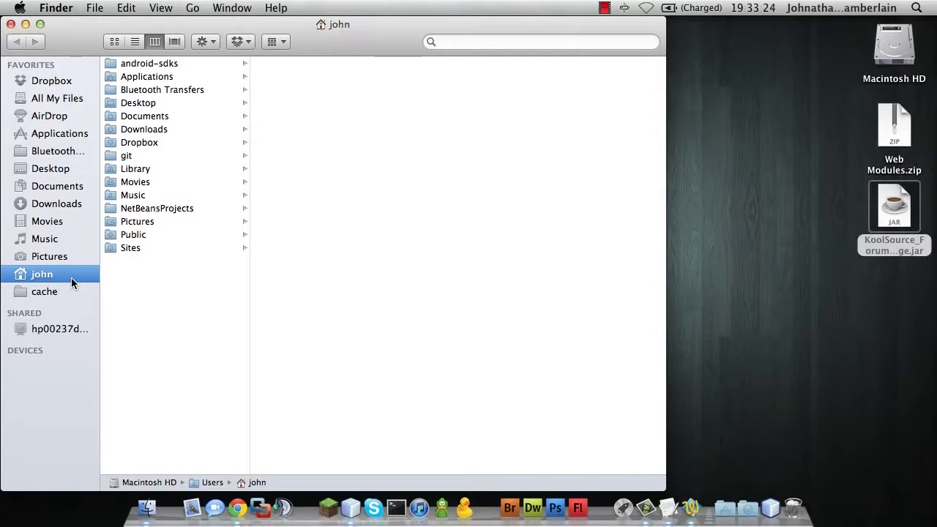
{"action": "left_click", "coordinate": [57, 188]}
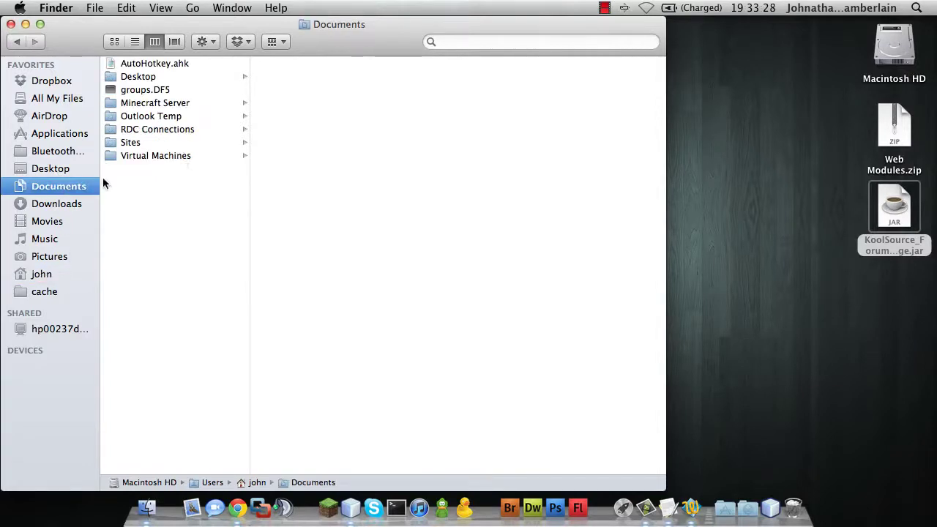
{"action": "left_click", "coordinate": [174, 104]}
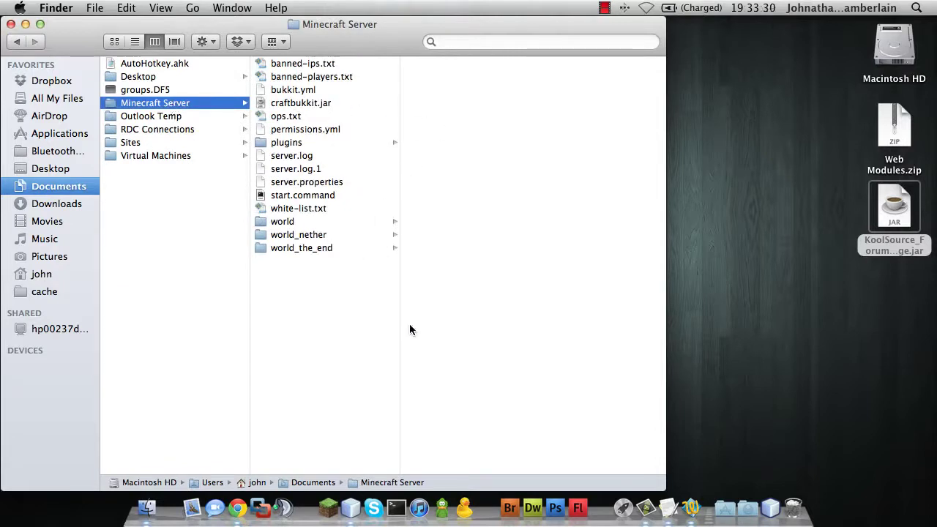
{"action": "left_click", "coordinate": [299, 144]}
{"action": "left_click_drag", "start_coordinate": [894, 209], "coordinate": [483, 192]}
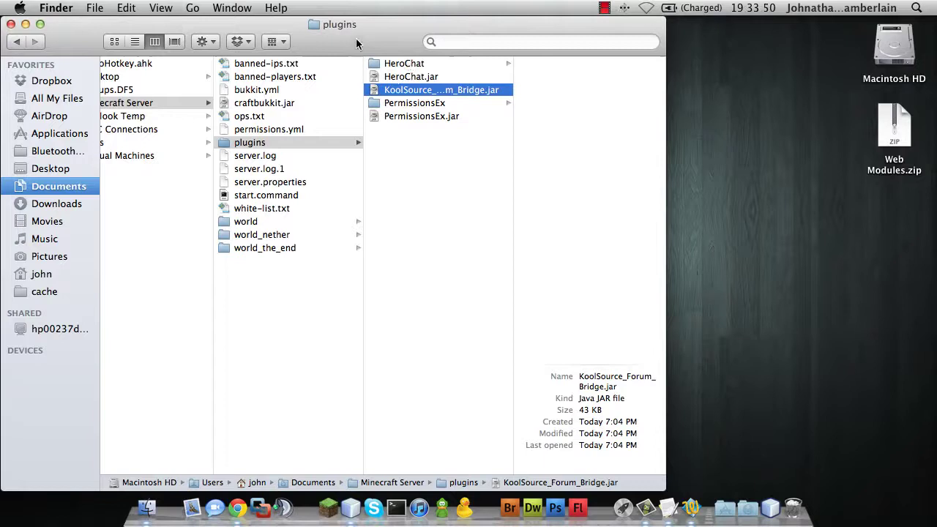
{"action": "left_click_drag", "start_coordinate": [347, 25], "coordinate": [516, 29]}
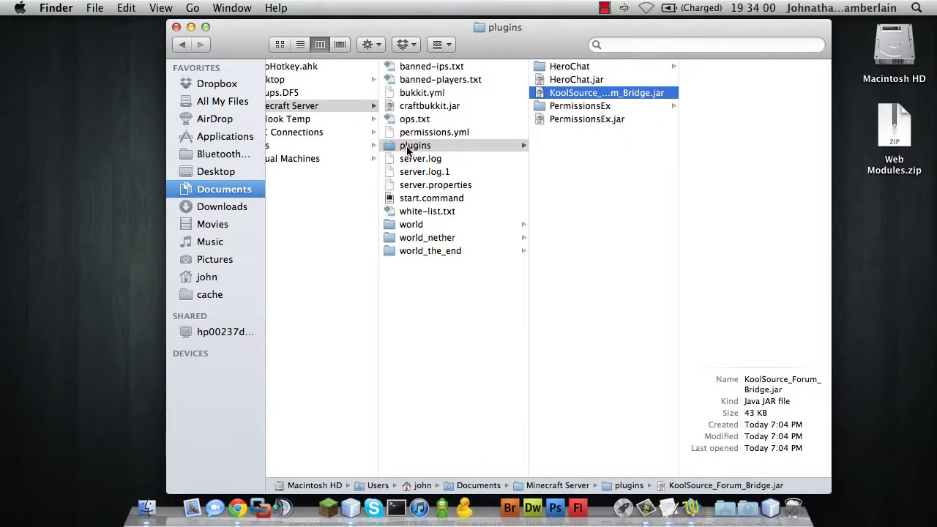
Run start.command until the plugin loads, then shut the server down with 'stop'.
{"action": "double_click", "coordinate": [410, 198]}
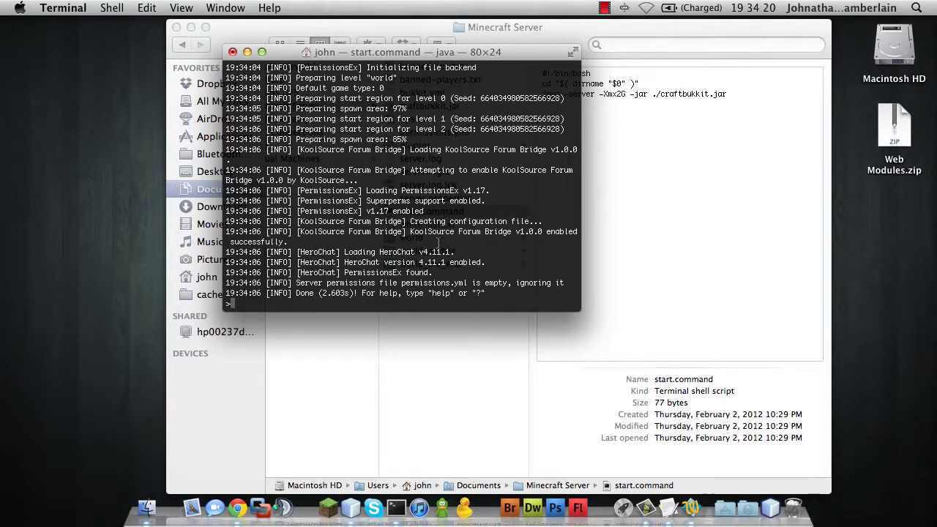
{"action": "type", "text": "stop"}
{"action": "key", "text": "Return"}
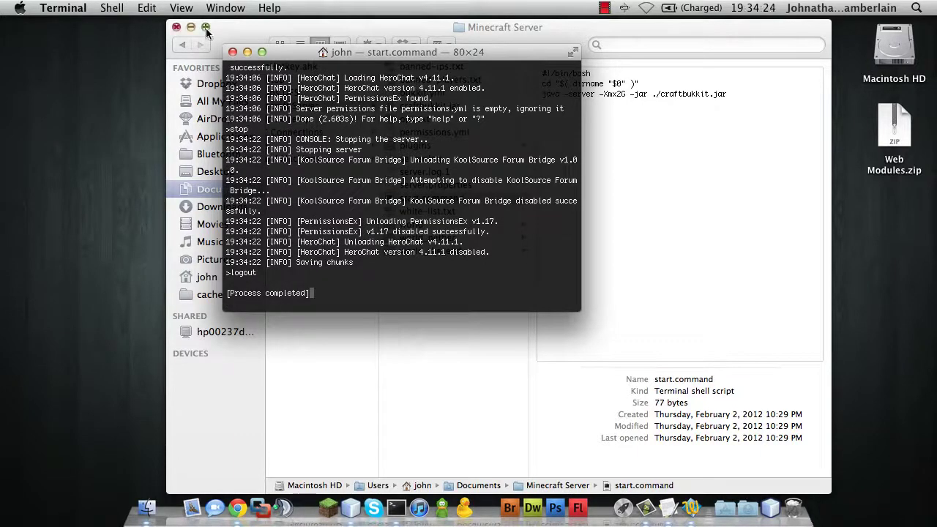
Close the server console and open plugins > KoolSource Forum Bridge > config.yml in TextWrangler.
{"action": "left_click", "coordinate": [232, 53]}
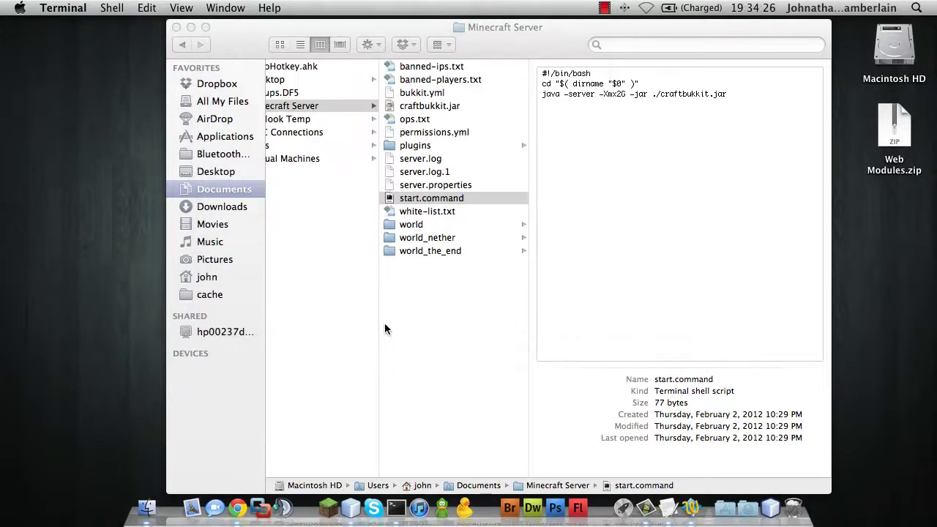
{"action": "left_click", "coordinate": [414, 146]}
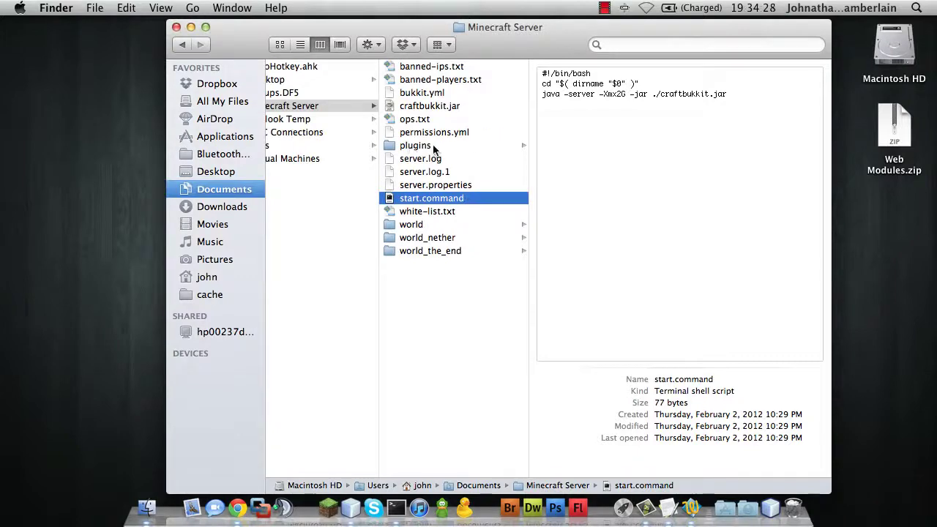
{"action": "left_click", "coordinate": [433, 146]}
{"action": "left_click", "coordinate": [599, 94]}
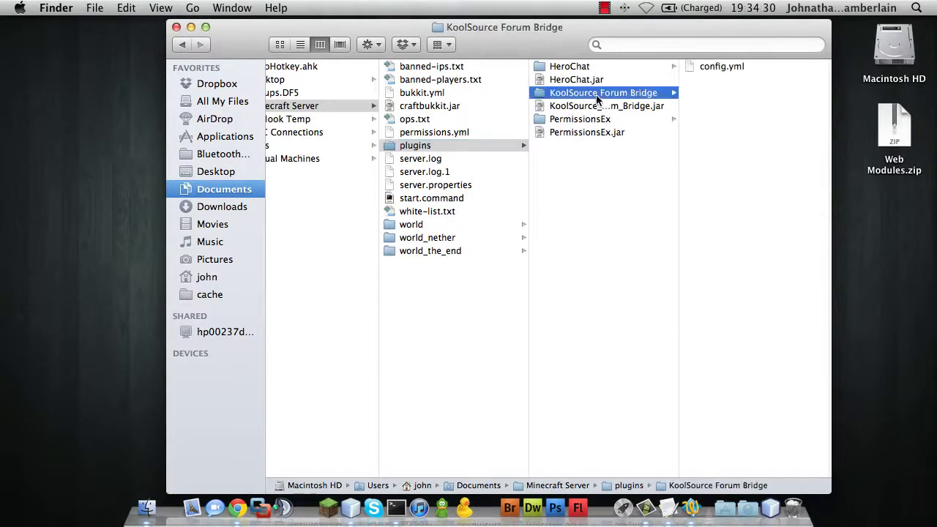
{"action": "double_click", "coordinate": [717, 68]}
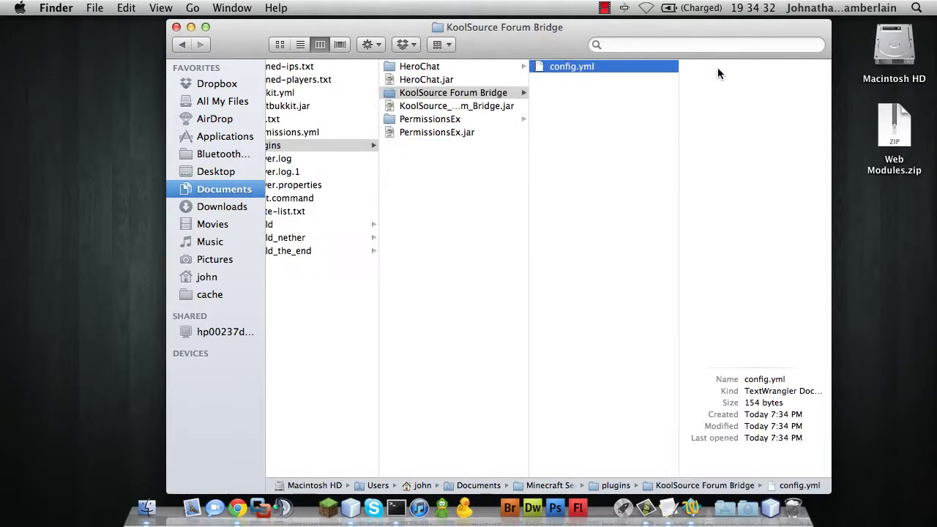
{"action": "left_click_drag", "start_coordinate": [359, 41], "coordinate": [106, 8]}
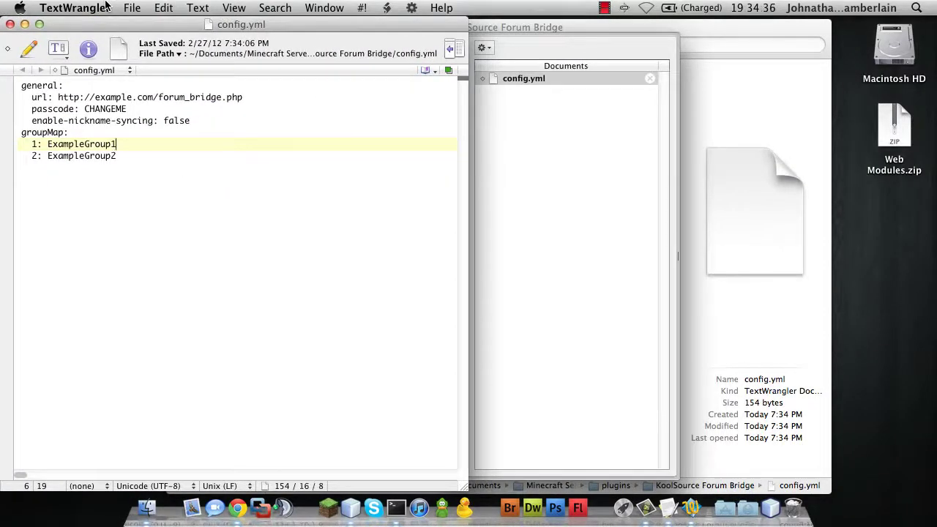
Select the example forum bridge URL on config.yml's url line.
{"action": "left_click", "coordinate": [247, 98]}
{"action": "left_click_drag", "start_coordinate": [247, 98], "coordinate": [60, 97]}
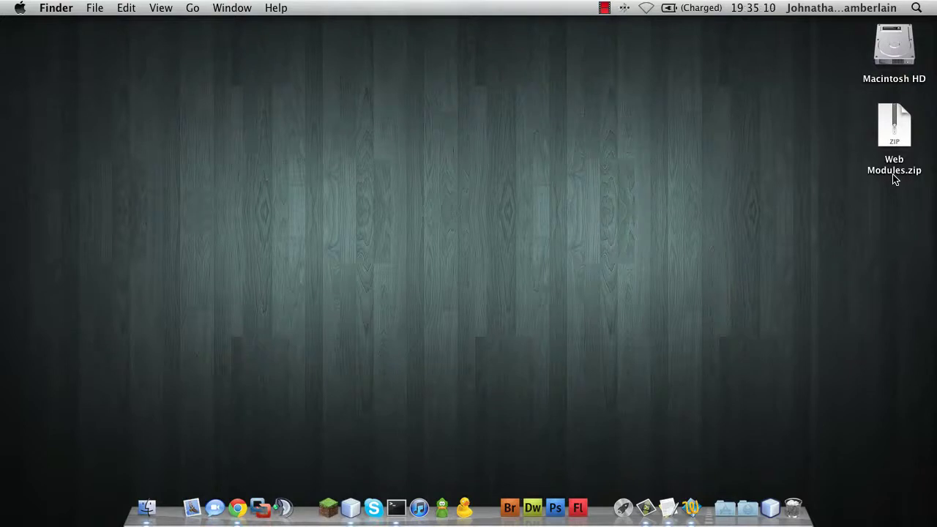
Extract Web Modules.zip, place the folder below the zip, and open it to its lib folder.
{"action": "double_click", "coordinate": [896, 134]}
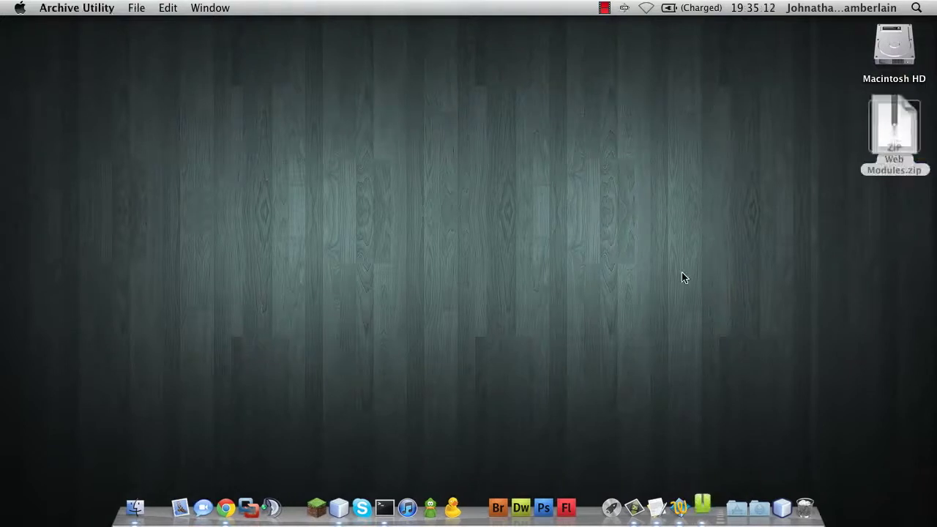
{"action": "left_click_drag", "start_coordinate": [908, 139], "coordinate": [901, 208]}
{"action": "double_click", "coordinate": [900, 208]}
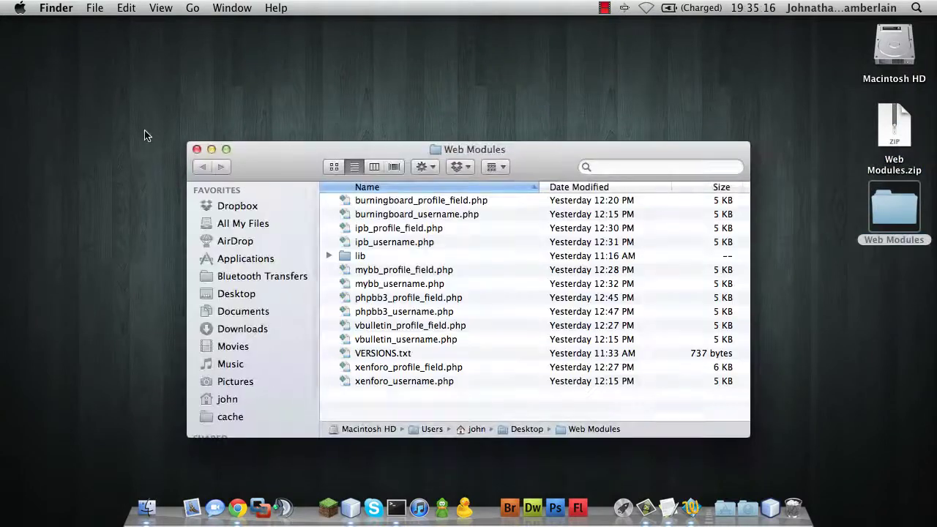
{"action": "left_click_drag", "start_coordinate": [291, 113], "coordinate": [400, 26]}
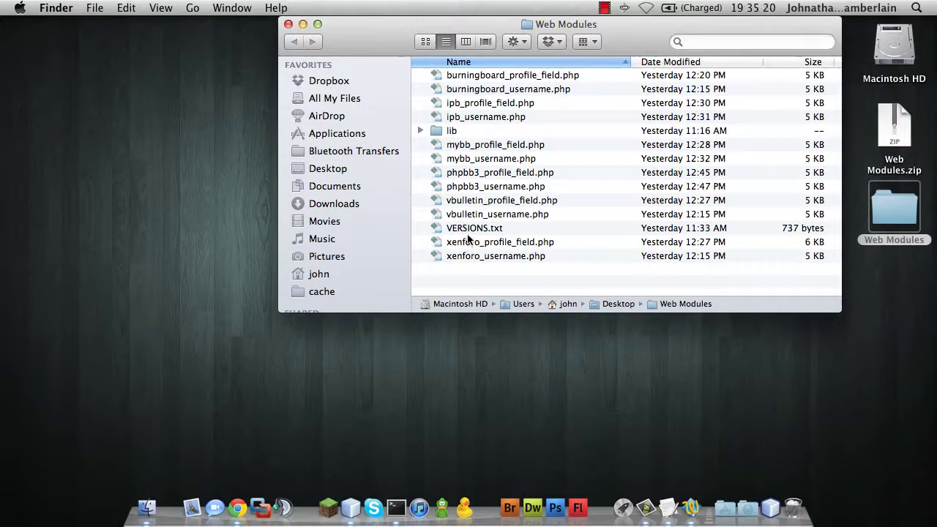
{"action": "left_click", "coordinate": [451, 136]}
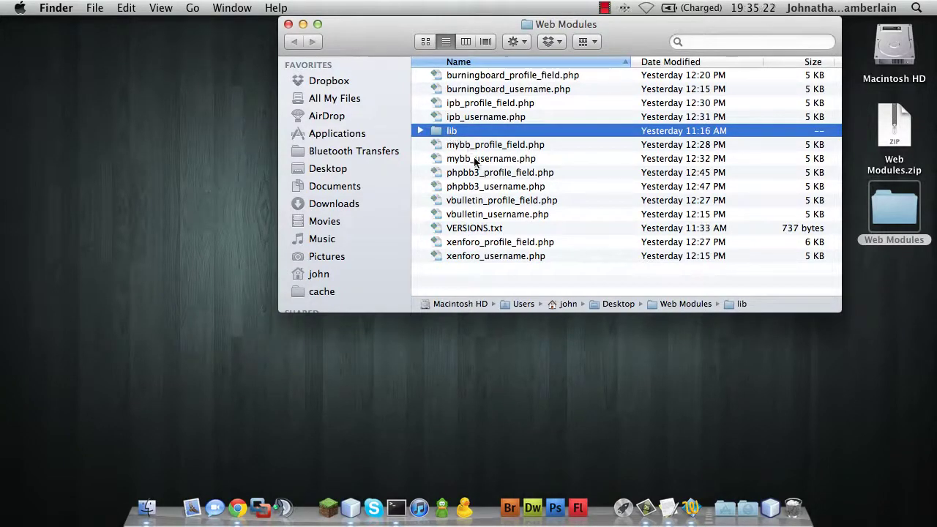
In a new window, delete the old phpbb3_username.php and lib folder from Sites.
{"action": "left_click", "coordinate": [476, 228]}
{"action": "key", "text": "super+n"}
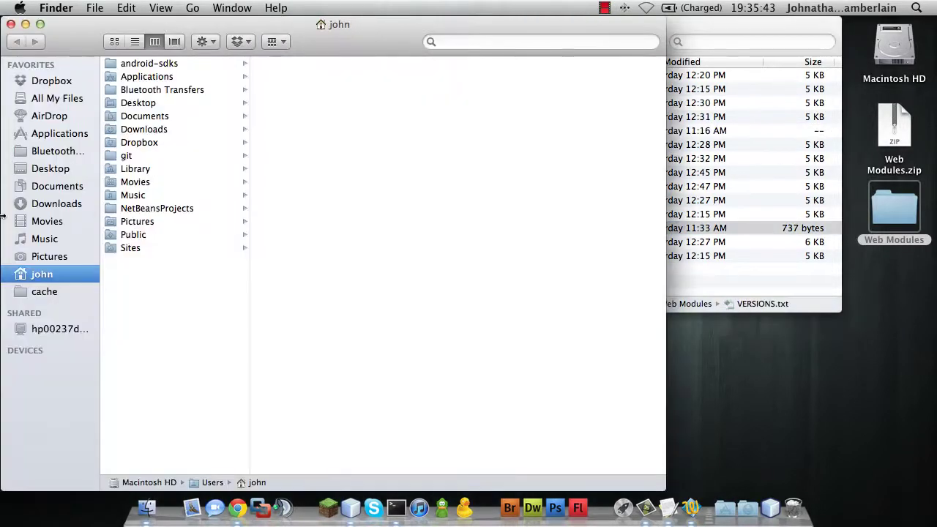
{"action": "left_click", "coordinate": [130, 247]}
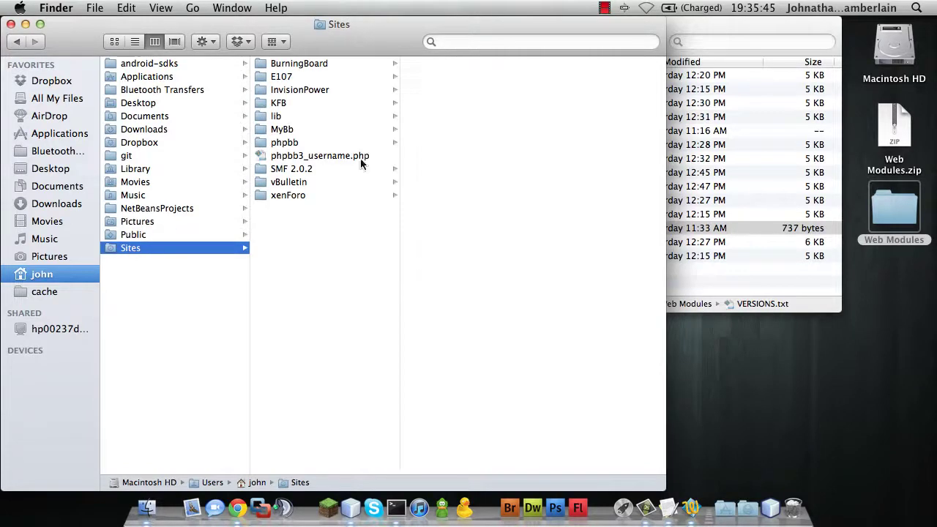
{"action": "left_click", "coordinate": [319, 156]}
{"action": "key", "text": "super+BackSpace"}
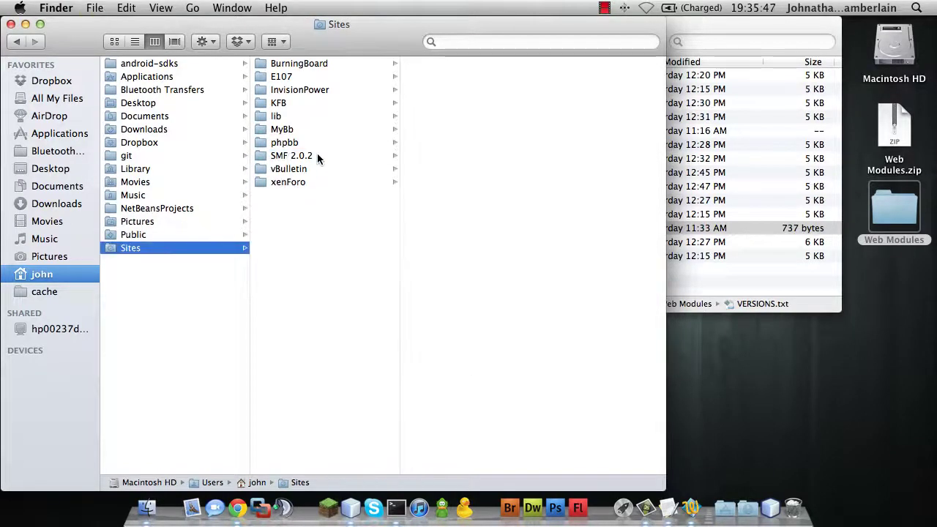
{"action": "left_click", "coordinate": [268, 116]}
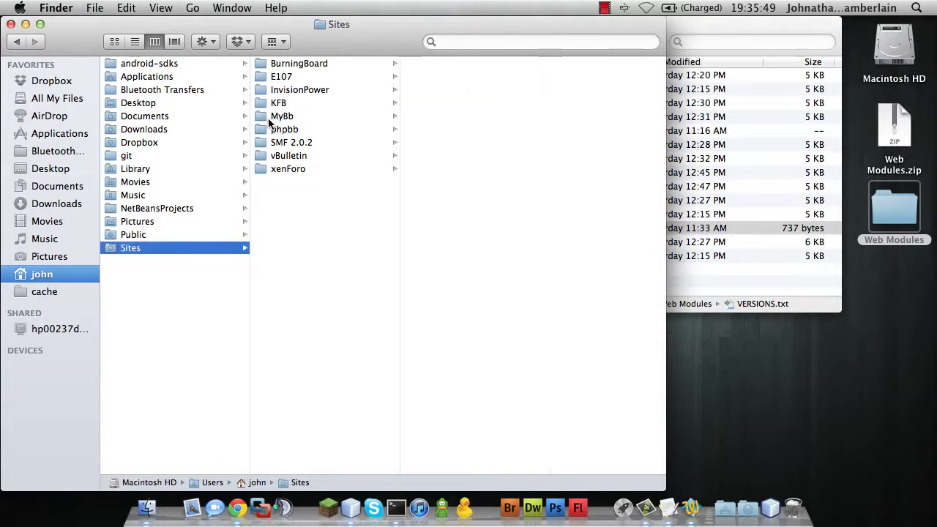
{"action": "key", "text": "super+BackSpace"}
Copy phpbb3_username.php from Web Modules into the Sites folder.
{"action": "left_click", "coordinate": [736, 270]}
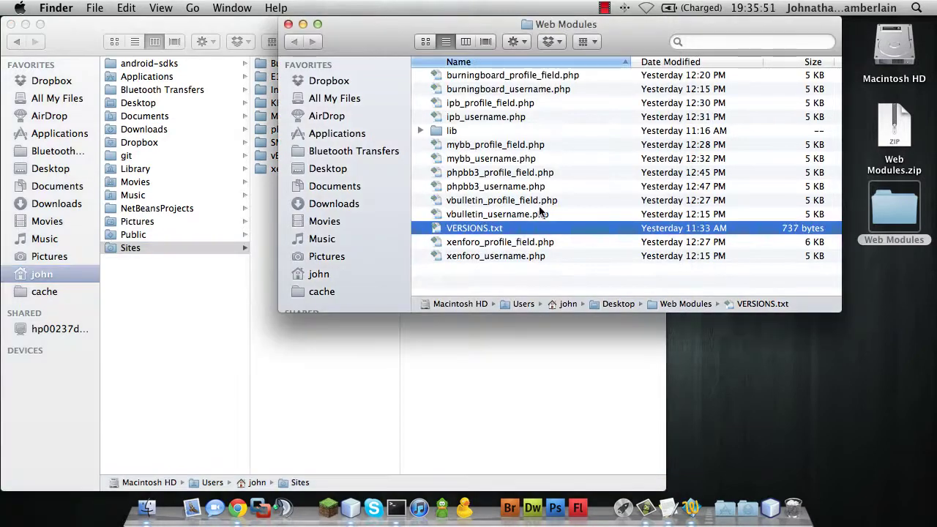
{"action": "left_click_drag", "start_coordinate": [509, 24], "coordinate": [733, 63]}
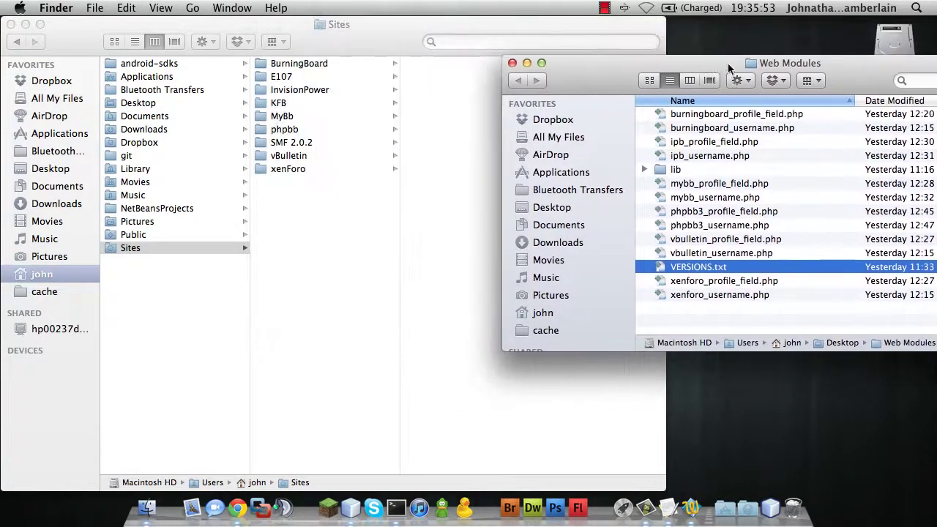
{"action": "left_click", "coordinate": [692, 226]}
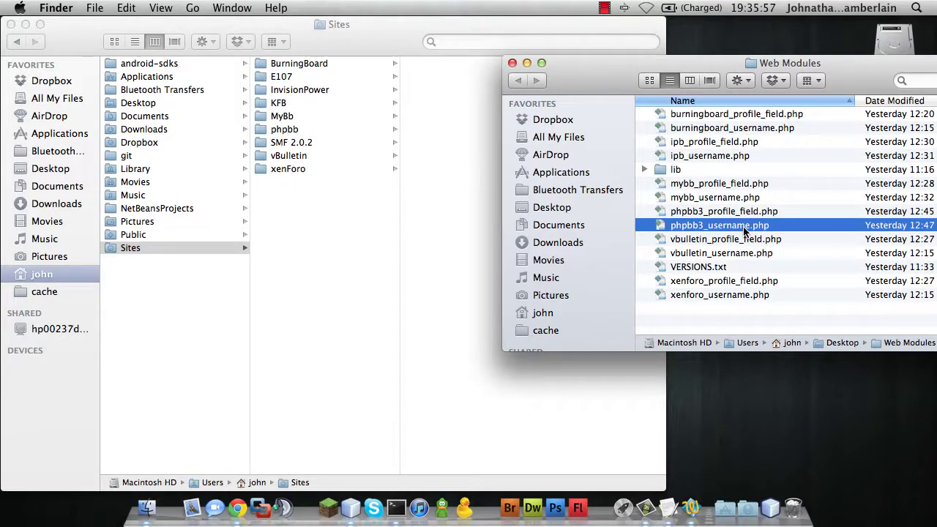
{"action": "key", "text": "Down"}
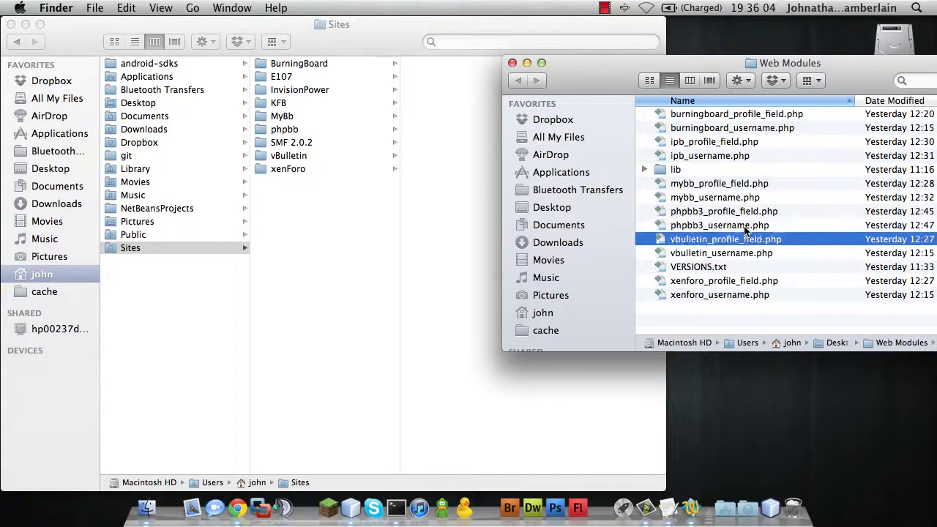
{"action": "left_click_drag", "start_coordinate": [744, 228], "coordinate": [736, 229]}
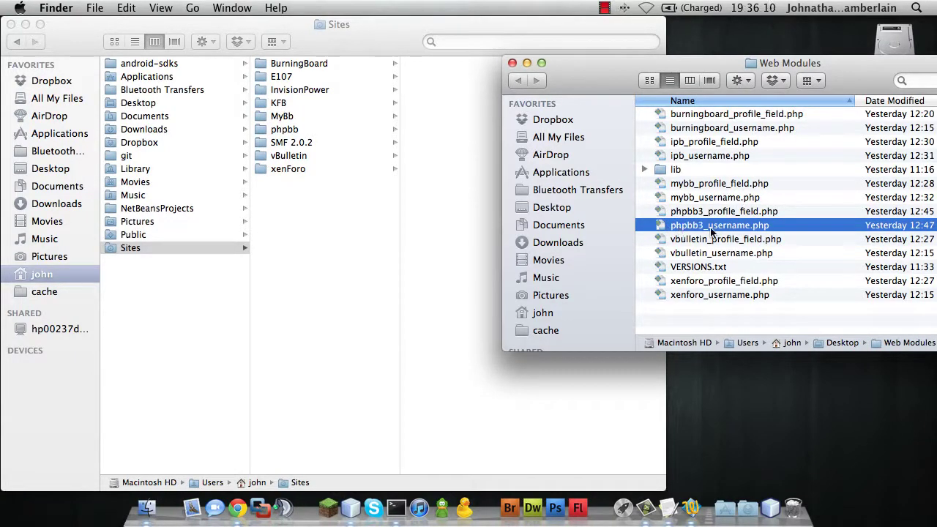
{"action": "left_click_drag", "start_coordinate": [710, 230], "coordinate": [321, 206]}
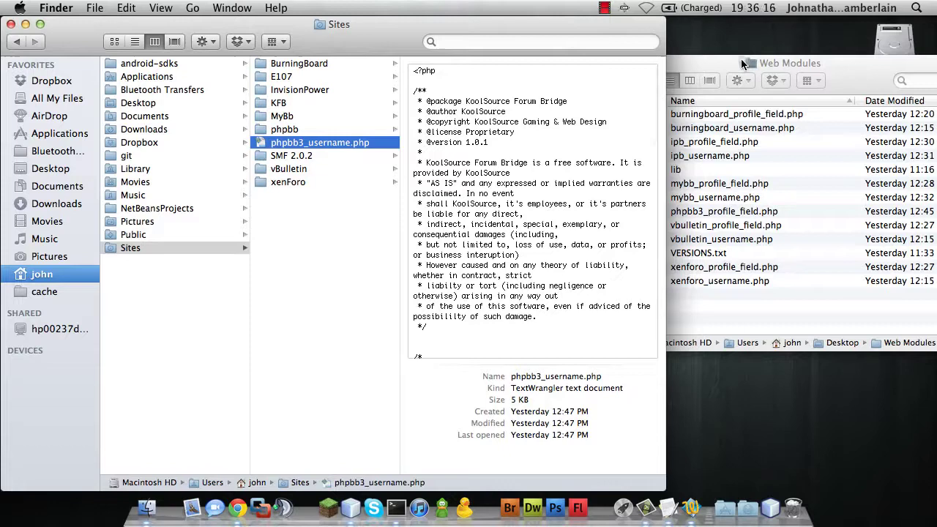
Copy the lib folder into Sites and close the Web Modules window.
{"action": "left_click_drag", "start_coordinate": [743, 65], "coordinate": [609, 160]}
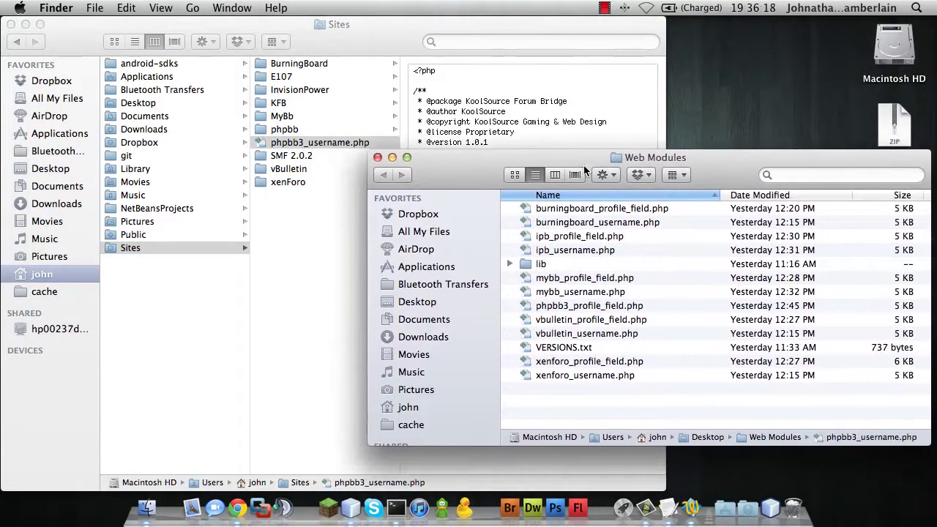
{"action": "left_click_drag", "start_coordinate": [526, 263], "coordinate": [281, 270]}
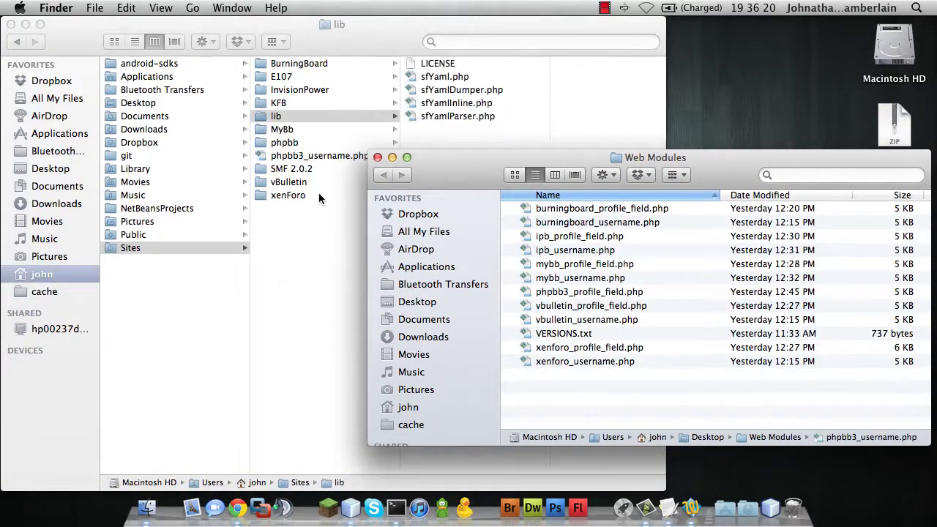
{"action": "left_click", "coordinate": [377, 157]}
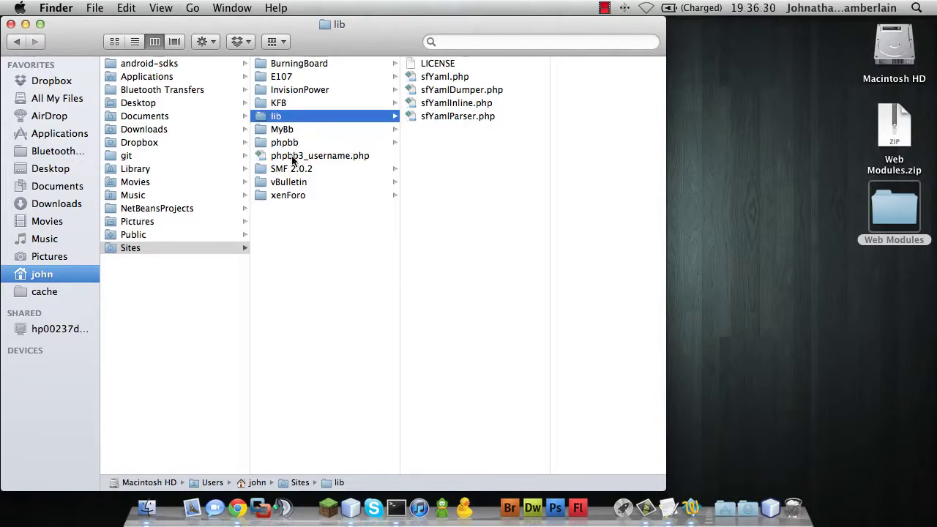
{"action": "right_click", "coordinate": [293, 158]}
{"action": "left_click", "coordinate": [277, 162]}
Open phpbb3_username.php in TextWrangler, confirming the downloaded-script warning.
{"action": "double_click", "coordinate": [277, 161]}
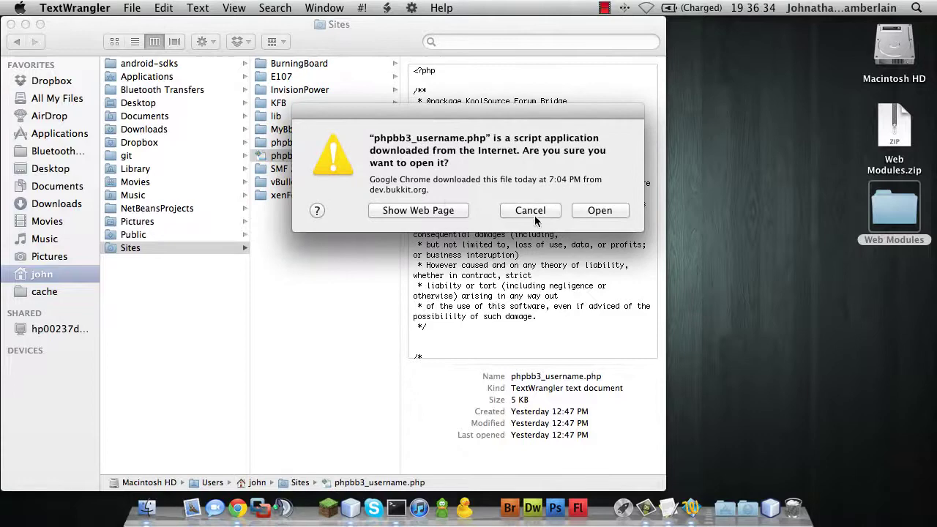
{"action": "left_click", "coordinate": [596, 210]}
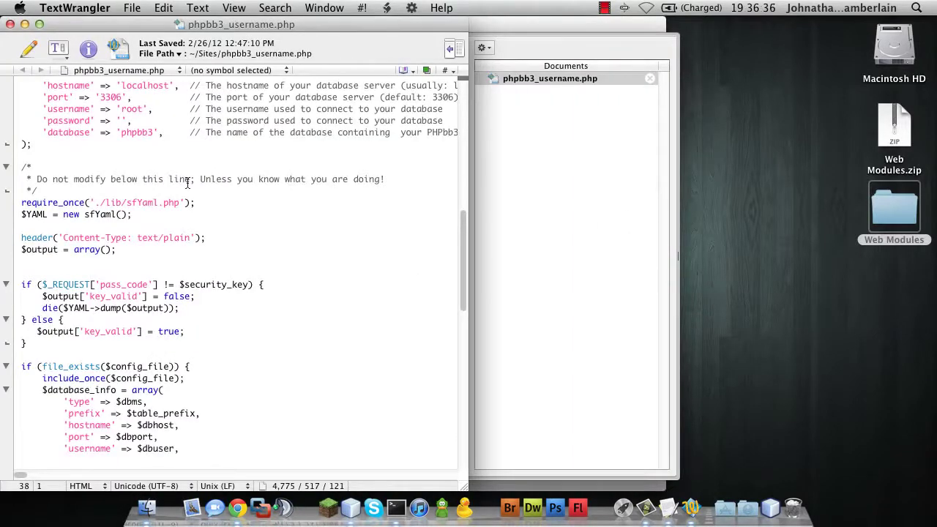
{"action": "scroll", "coordinate": [187, 183], "scroll_direction": "up", "scroll_amount": 12}
{"action": "scroll", "coordinate": [187, 183], "scroll_direction": "down", "scroll_amount": 5}
{"action": "scroll", "coordinate": [188, 183], "scroll_direction": "right", "scroll_amount": 2}
{"action": "scroll", "coordinate": [187, 183], "scroll_direction": "up", "scroll_amount": 6}
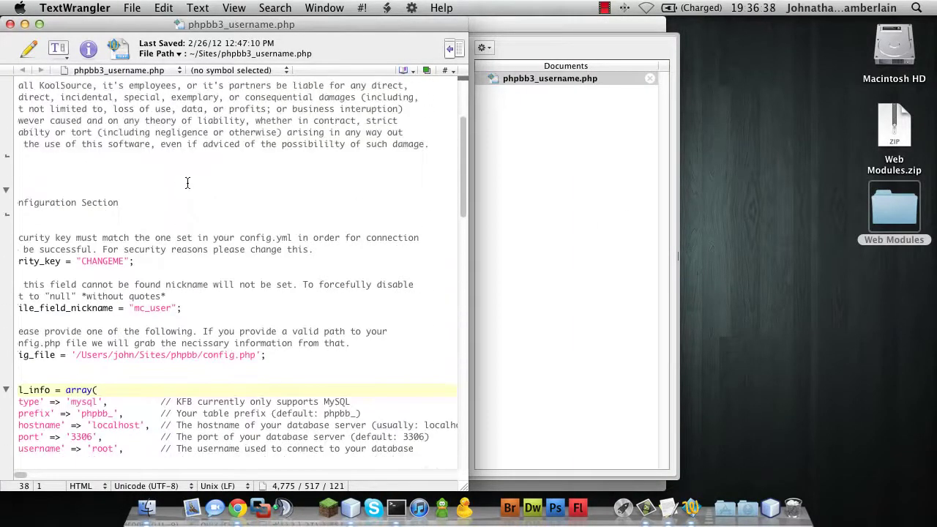
{"action": "scroll", "coordinate": [187, 183], "scroll_direction": "left", "scroll_amount": 2}
{"action": "scroll", "coordinate": [187, 183], "scroll_direction": "down", "scroll_amount": 3}
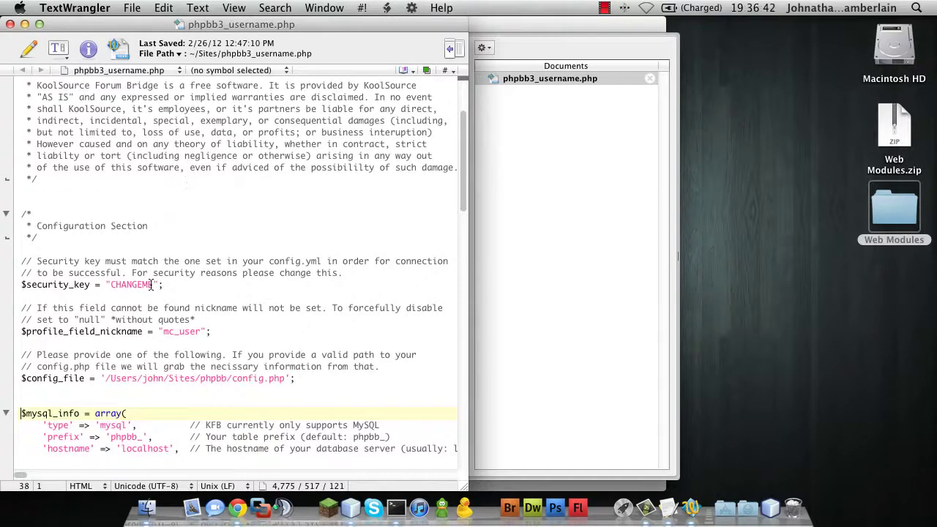
{"action": "left_click_drag", "start_coordinate": [154, 285], "coordinate": [110, 285]}
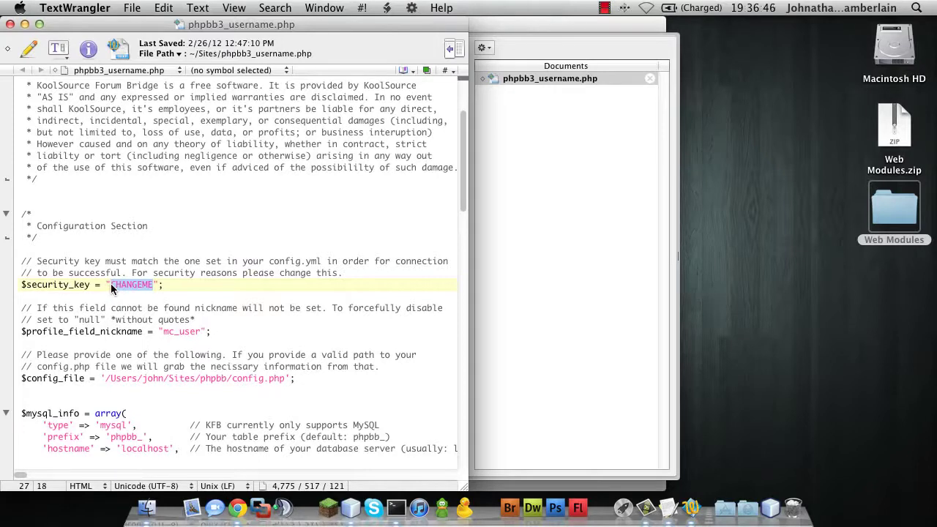
{"action": "key", "text": "BackSpace"}
{"action": "type", "text": "MyPassw"}
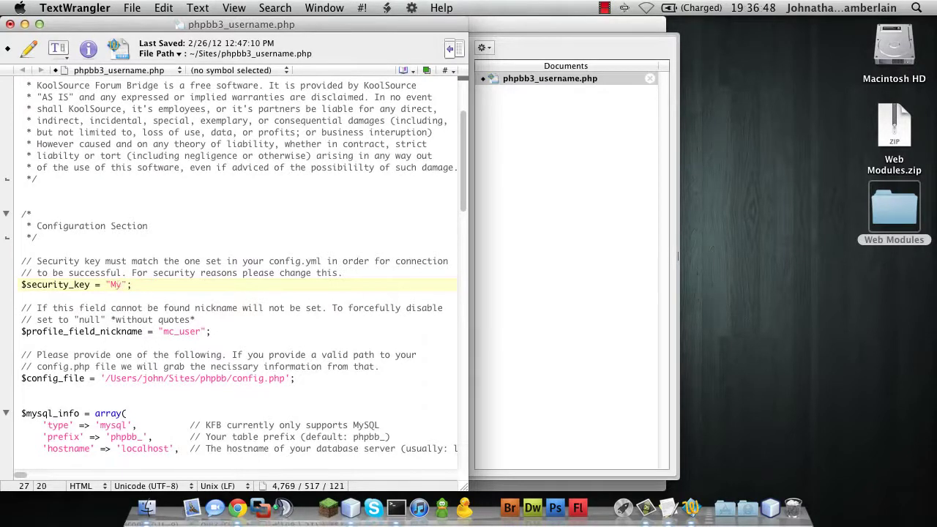
{"action": "type", "text": "ord"}
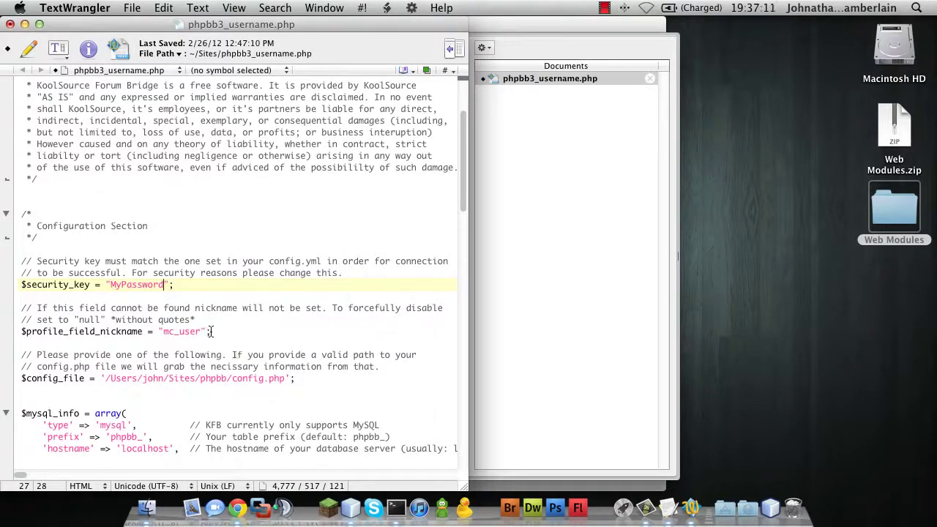
Review the profile_field_nickname line and the config path and database settings block.
{"action": "left_click_drag", "start_coordinate": [211, 333], "coordinate": [22, 337]}
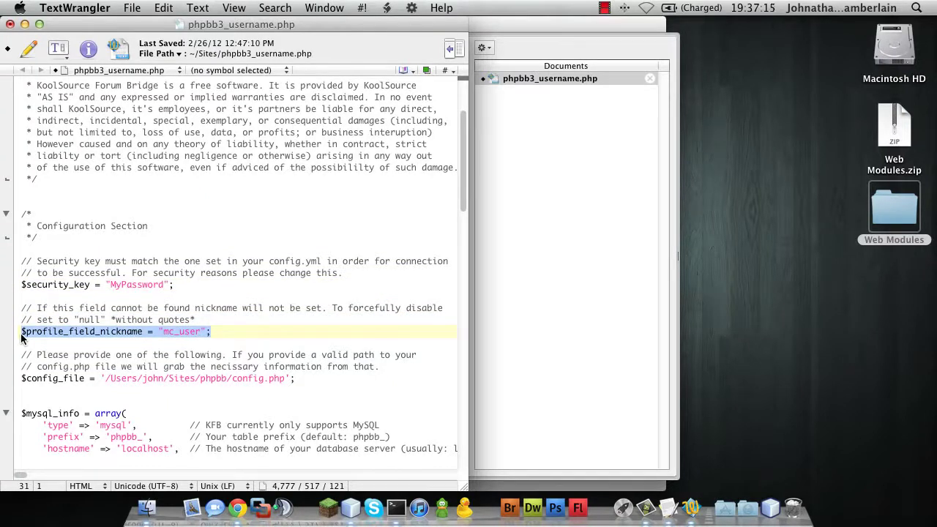
{"action": "left_click", "coordinate": [21, 336]}
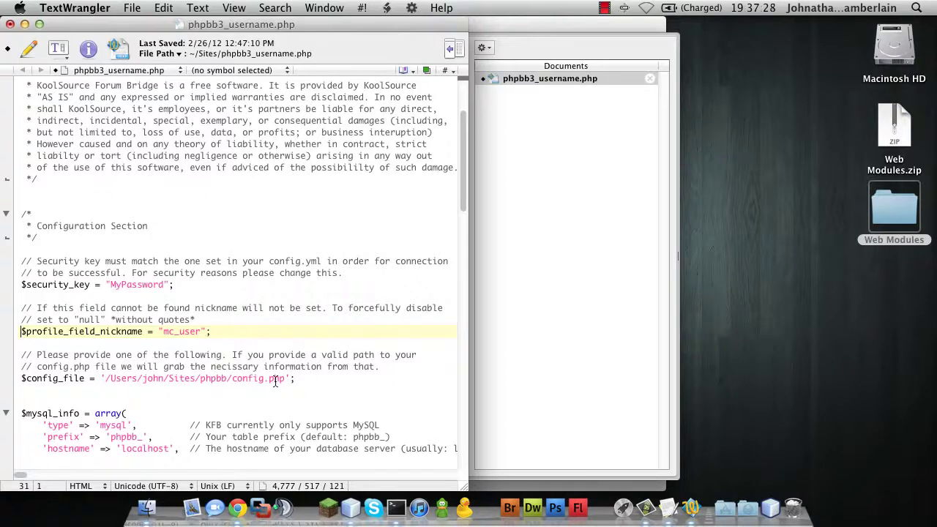
{"action": "scroll", "coordinate": [275, 380], "scroll_direction": "down", "scroll_amount": 5}
{"action": "scroll", "coordinate": [274, 381], "scroll_direction": "up", "scroll_amount": 1}
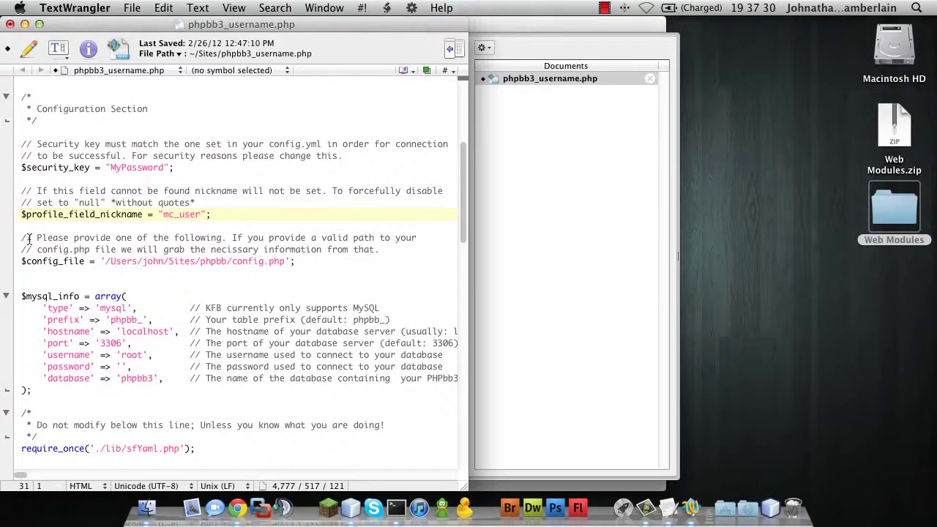
{"action": "left_click_drag", "start_coordinate": [22, 260], "coordinate": [70, 384]}
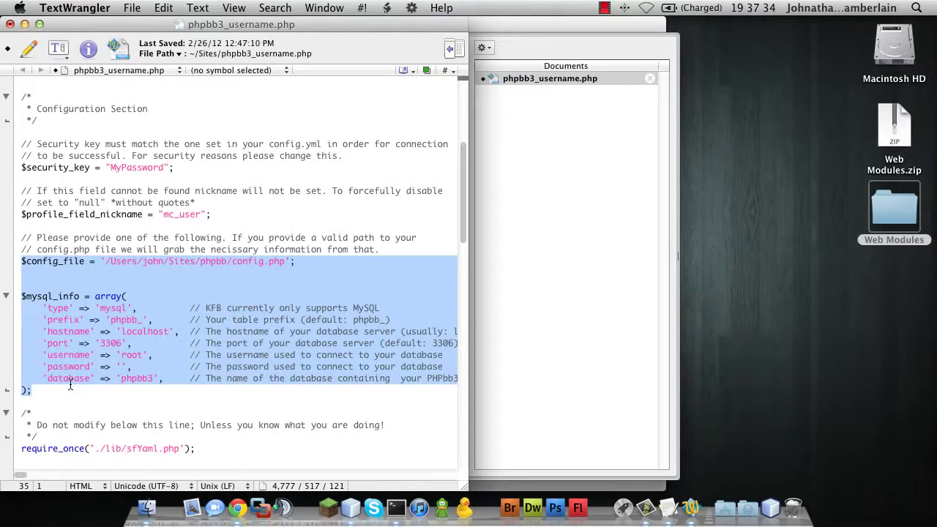
{"action": "left_click", "coordinate": [122, 285]}
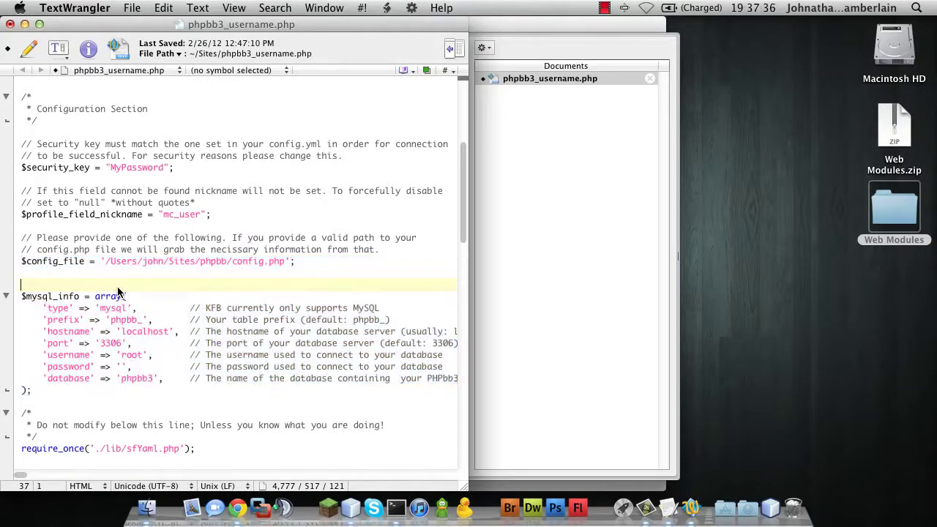
{"action": "scroll", "coordinate": [117, 287], "scroll_direction": "down", "scroll_amount": 10}
{"action": "scroll", "coordinate": [118, 287], "scroll_direction": "down", "scroll_amount": 5}
{"action": "scroll", "coordinate": [117, 287], "scroll_direction": "up", "scroll_amount": 6}
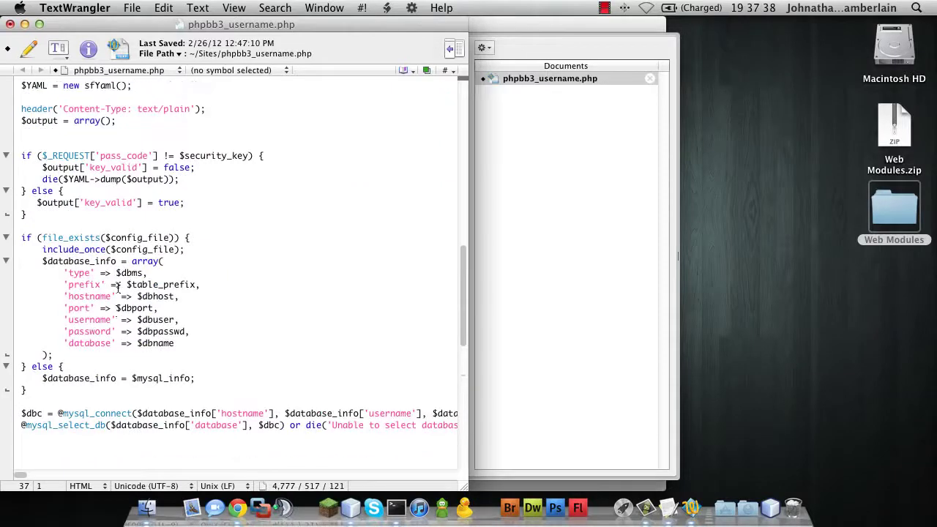
{"action": "scroll", "coordinate": [117, 287], "scroll_direction": "up", "scroll_amount": 7}
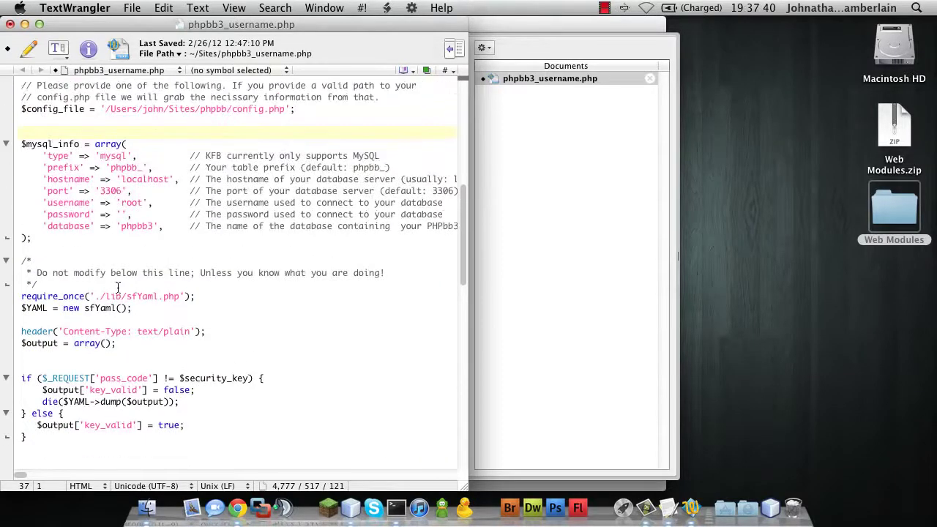
{"action": "scroll", "coordinate": [117, 287], "scroll_direction": "up", "scroll_amount": 2}
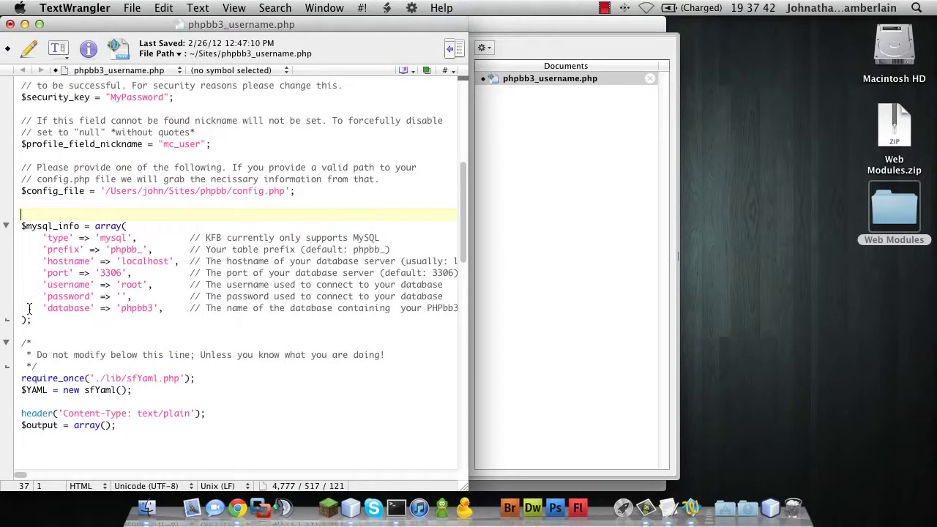
{"action": "scroll", "coordinate": [29, 310], "scroll_direction": "up", "scroll_amount": 1}
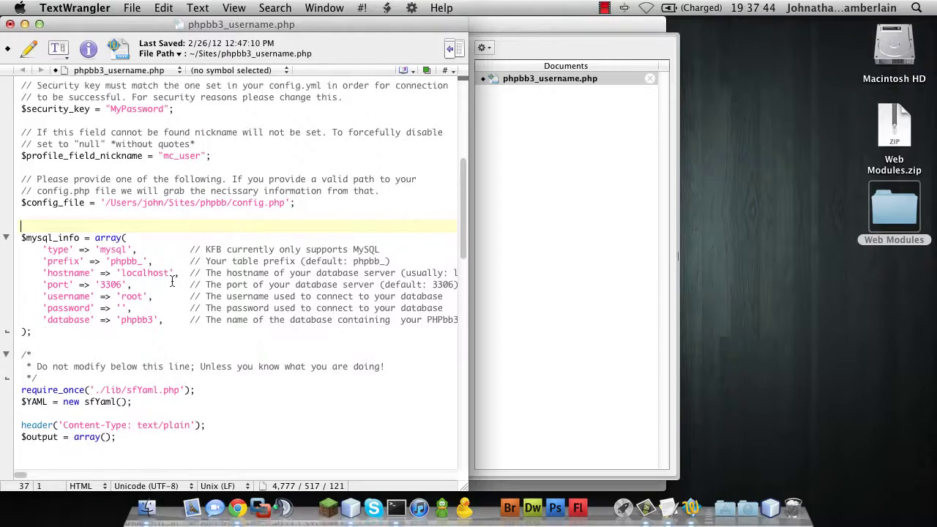
Check the config_file path, $mysql_info array and phpbb config.php path, then save the file.
{"action": "double_click", "coordinate": [289, 201]}
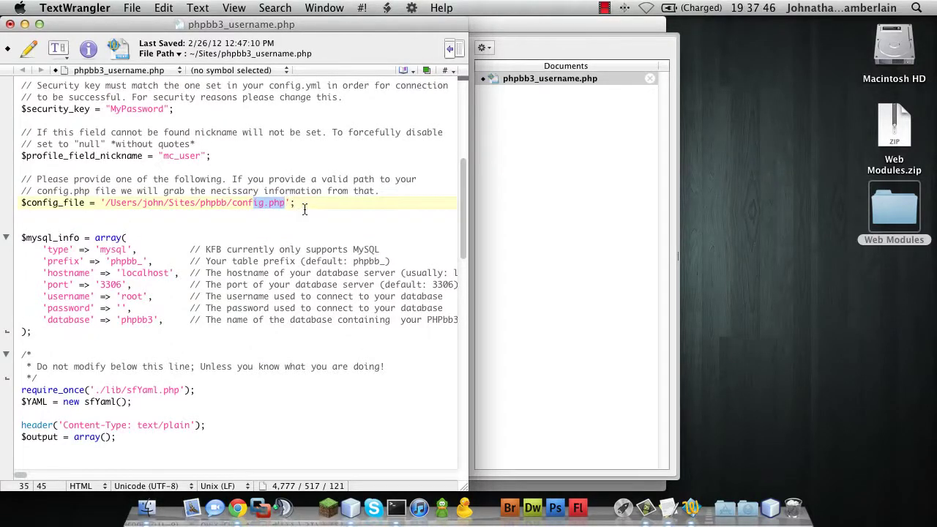
{"action": "left_click", "coordinate": [302, 202]}
{"action": "left_click_drag", "start_coordinate": [301, 202], "coordinate": [103, 203]}
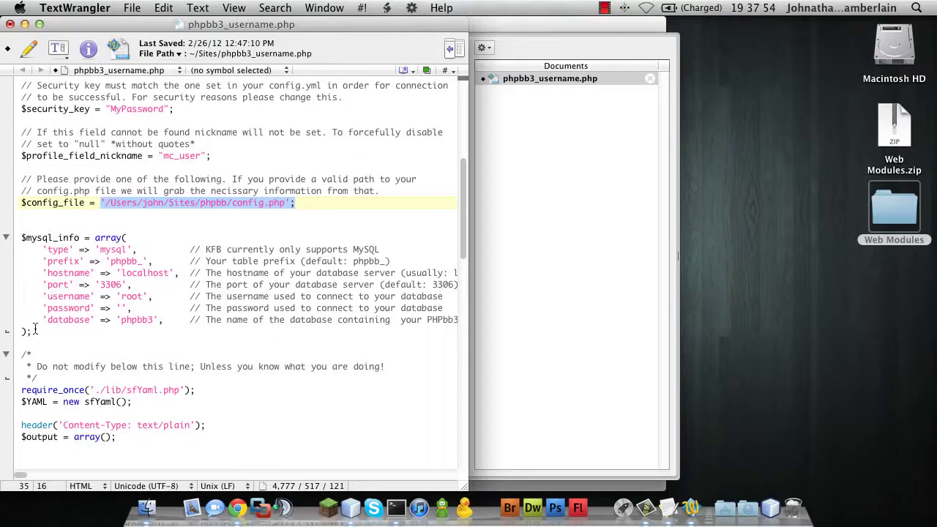
{"action": "left_click_drag", "start_coordinate": [34, 331], "coordinate": [14, 241]}
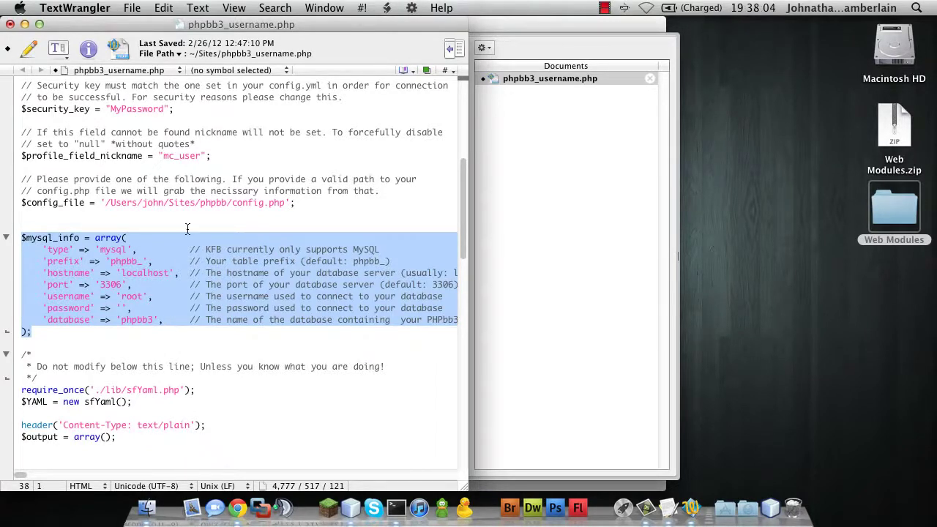
{"action": "scroll", "coordinate": [188, 229], "scroll_direction": "up", "scroll_amount": 1}
{"action": "left_click_drag", "start_coordinate": [106, 227], "coordinate": [286, 226]}
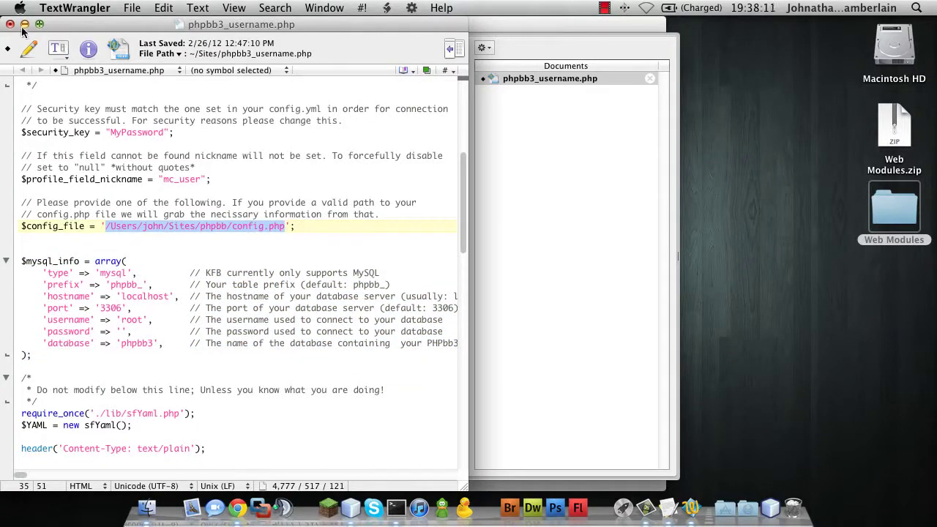
{"action": "key", "text": "super+s"}
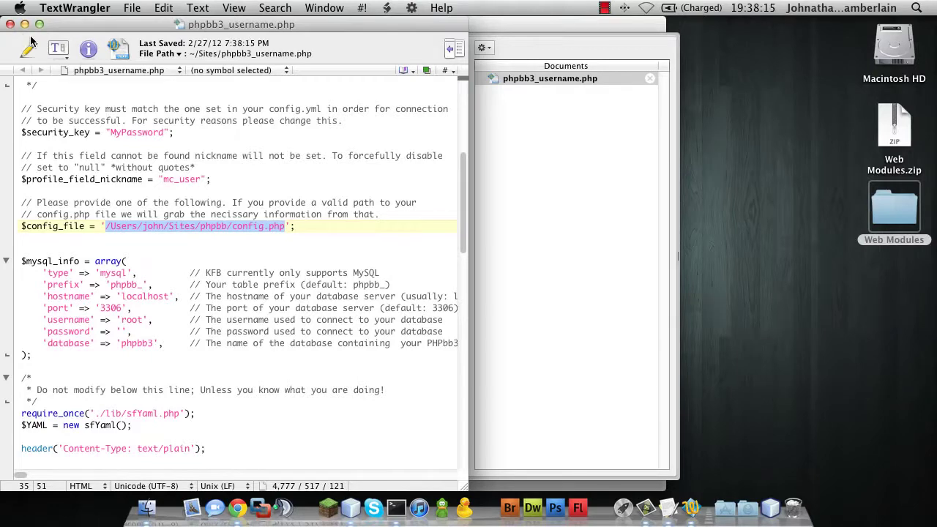
Close the editor and browse Finder to Documents > Minecraft Server > plugins > KoolSource Forum Bridge.
{"action": "left_click", "coordinate": [11, 25]}
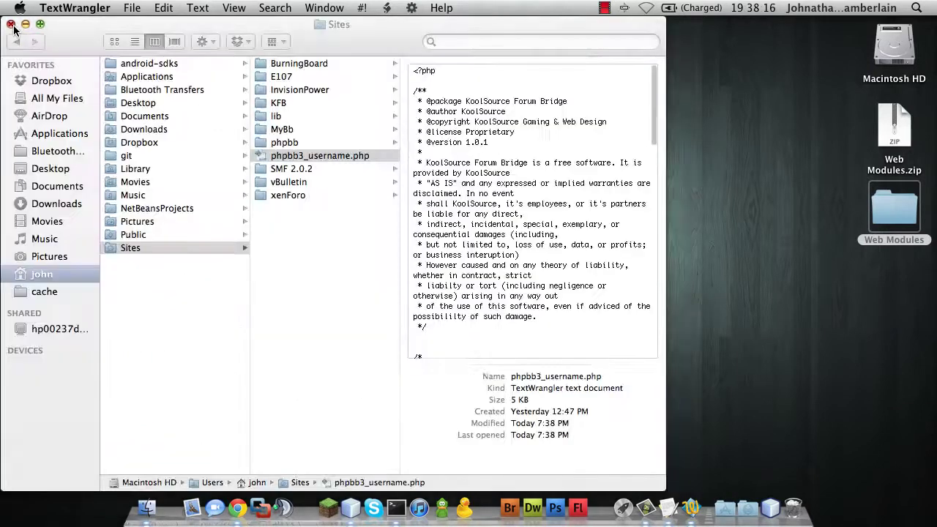
{"action": "left_click", "coordinate": [357, 273]}
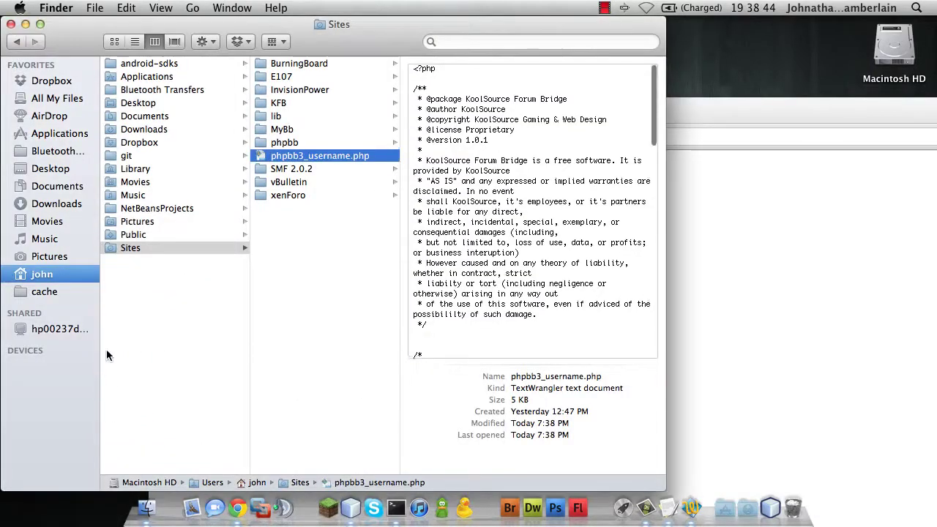
{"action": "left_click", "coordinate": [55, 203]}
{"action": "left_click", "coordinate": [53, 189]}
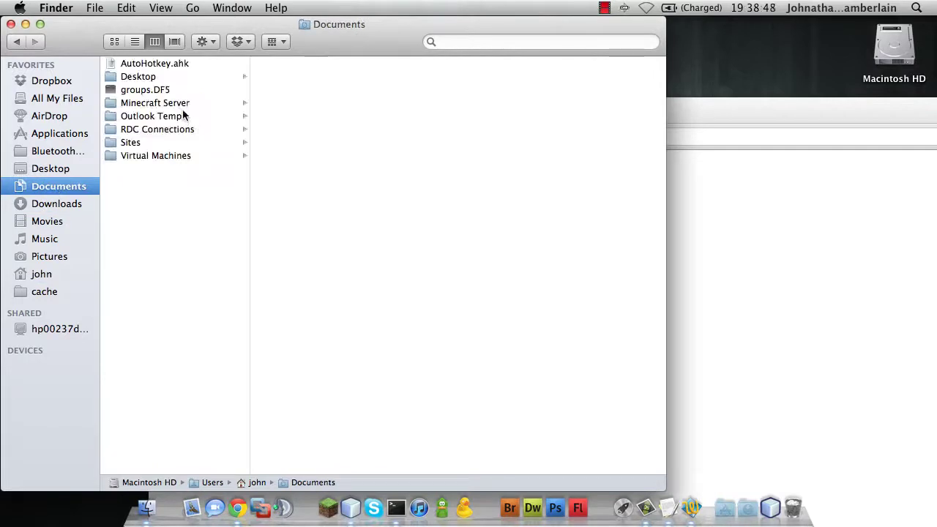
{"action": "left_click", "coordinate": [184, 116]}
{"action": "left_click", "coordinate": [184, 106]}
{"action": "left_click", "coordinate": [276, 142]}
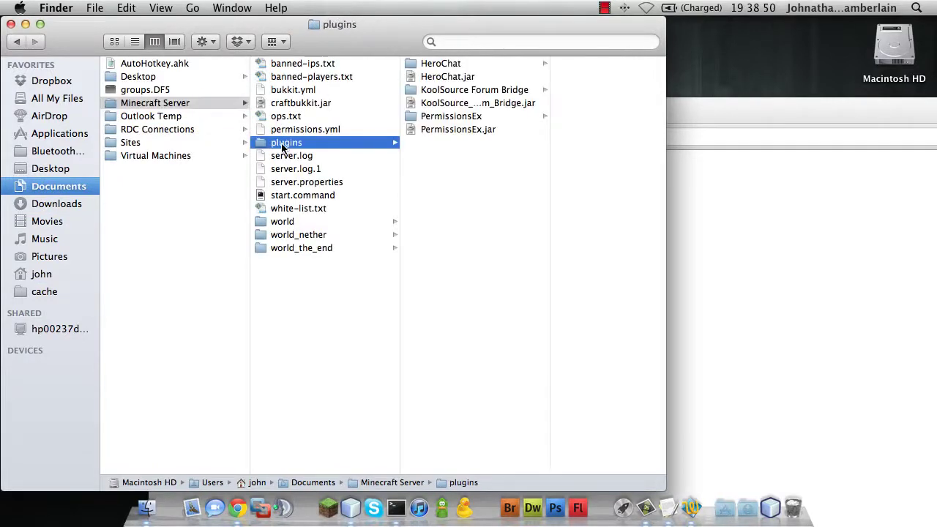
{"action": "left_click", "coordinate": [444, 90]}
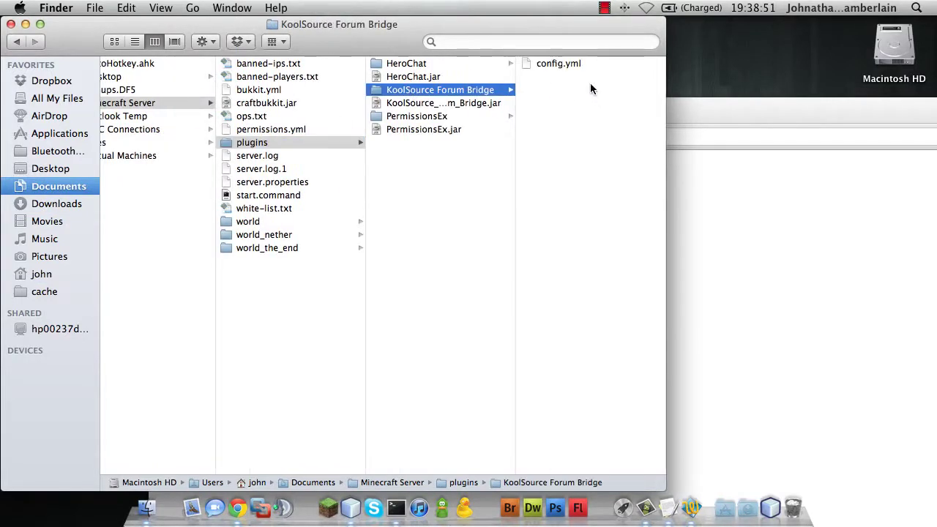
Open config.yml and paste the local phpbb3_username.php address as the forum bridge URL.
{"action": "double_click", "coordinate": [558, 64]}
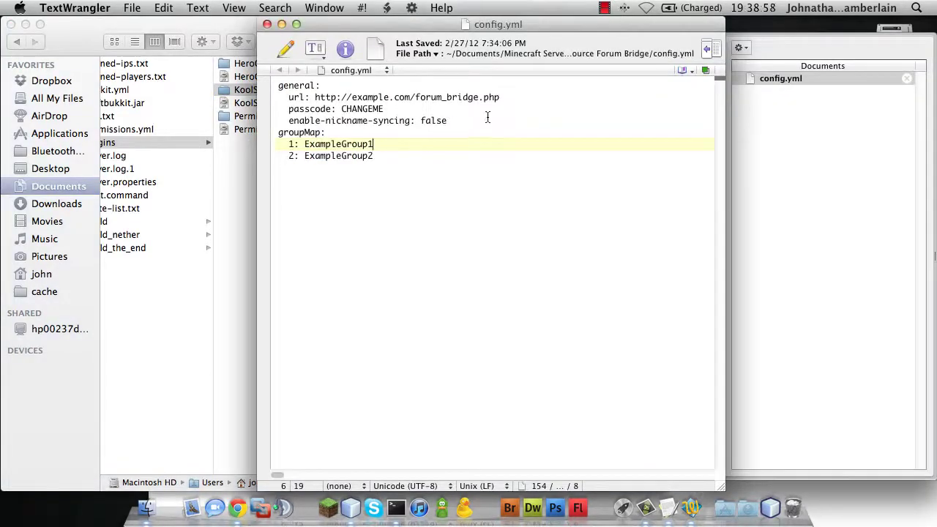
{"action": "left_click_drag", "start_coordinate": [504, 101], "coordinate": [314, 98]}
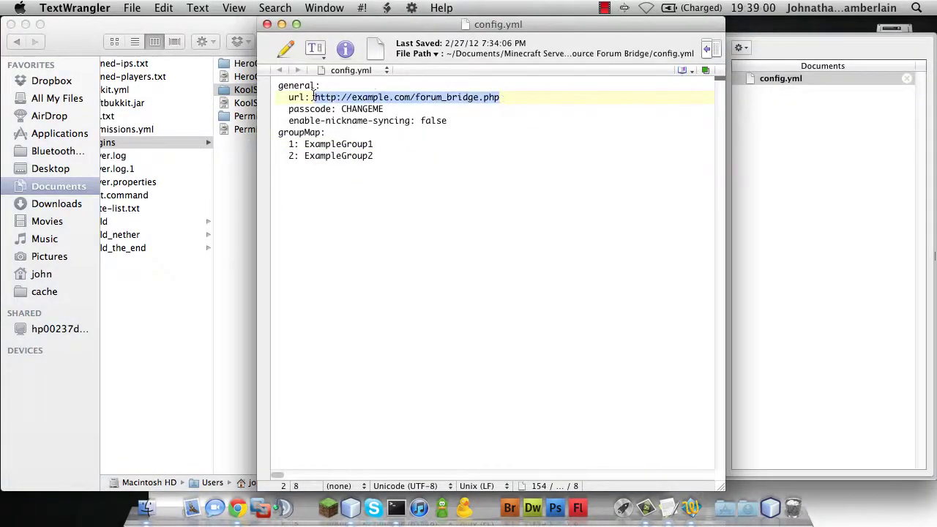
{"action": "type", "text": "http://localhost/~john/phpbb3_username.php"}
{"action": "left_click_drag", "start_coordinate": [503, 27], "coordinate": [279, 17]}
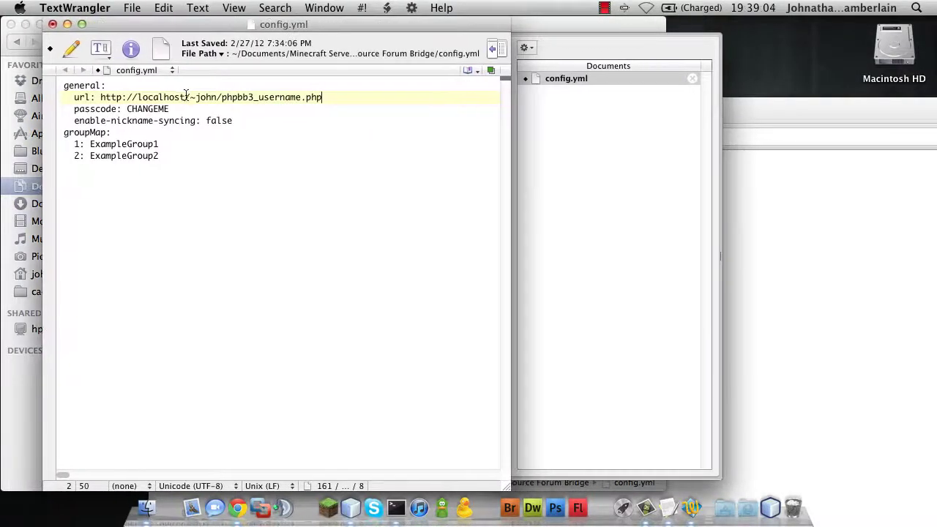
Replace the CHANGEME passcode with the bridge password, then highlight the nickname-syncing and groupMap lines.
{"action": "left_click", "coordinate": [175, 108]}
{"action": "left_click_drag", "start_coordinate": [175, 108], "coordinate": [132, 108]}
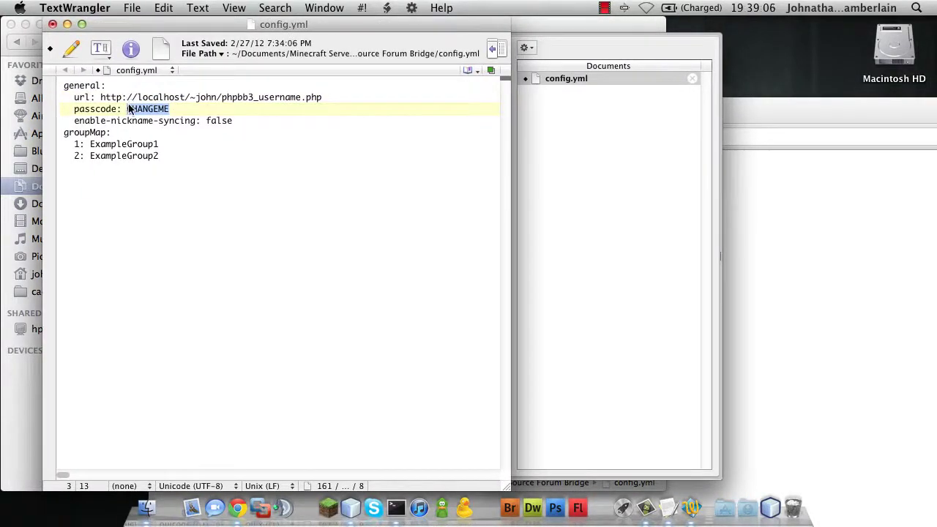
{"action": "type", "text": "My"}
{"action": "type", "text": "Pa"}
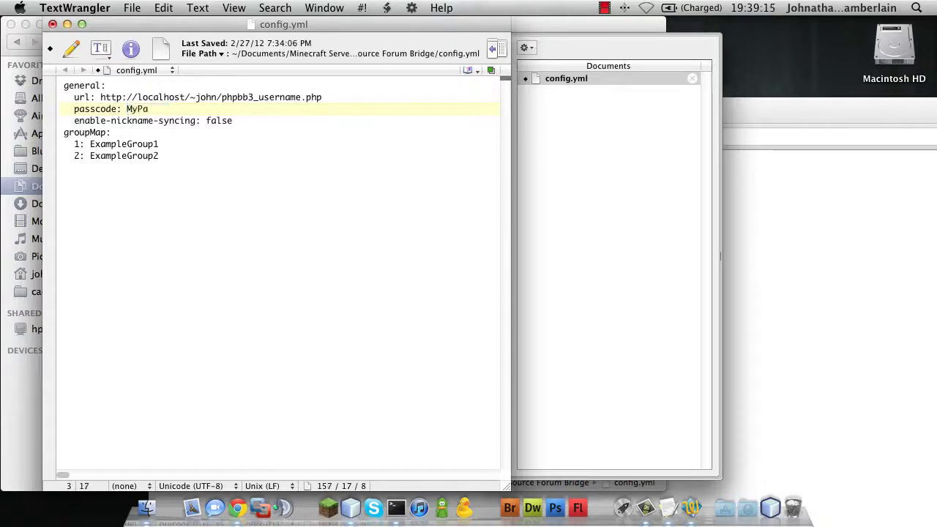
{"action": "type", "text": "ssword"}
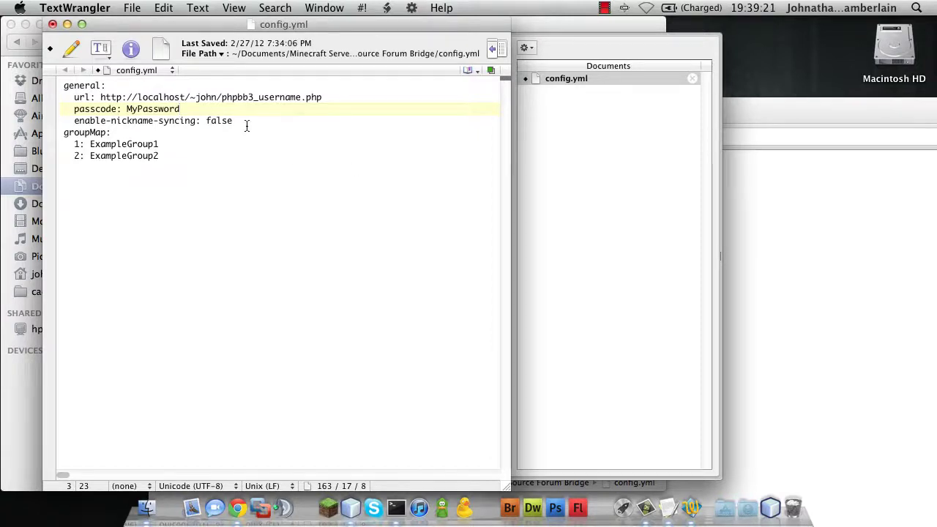
{"action": "left_click_drag", "start_coordinate": [244, 121], "coordinate": [75, 121]}
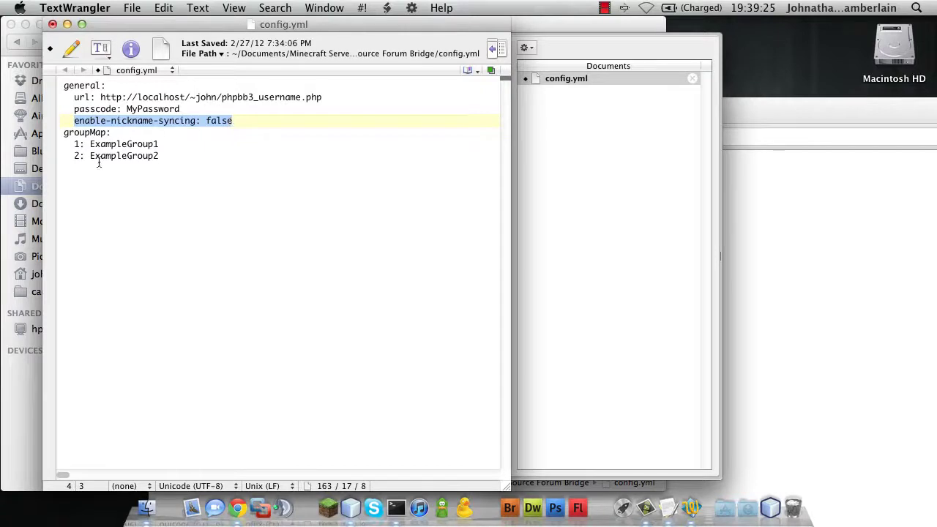
{"action": "left_click_drag", "start_coordinate": [74, 144], "coordinate": [170, 160]}
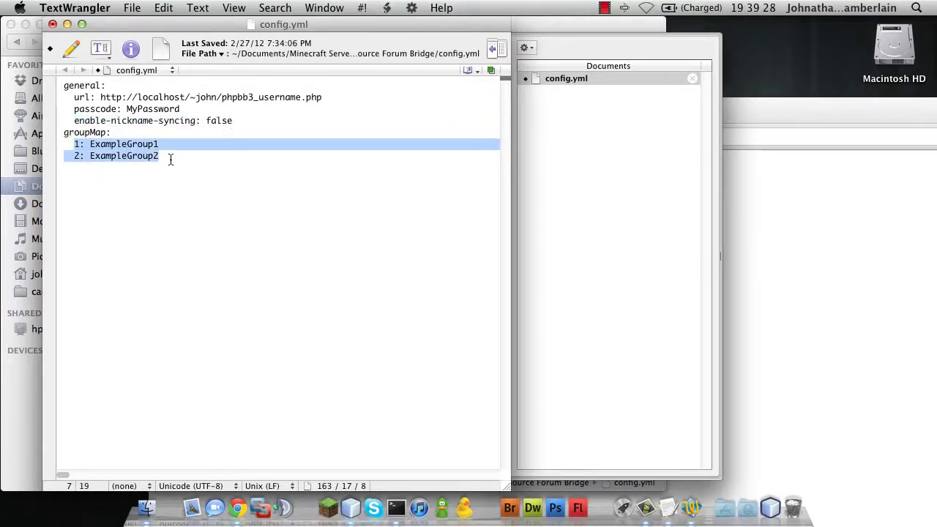
Edit the browser address to load the local phpBB forum index page.
{"action": "left_click", "coordinate": [239, 511]}
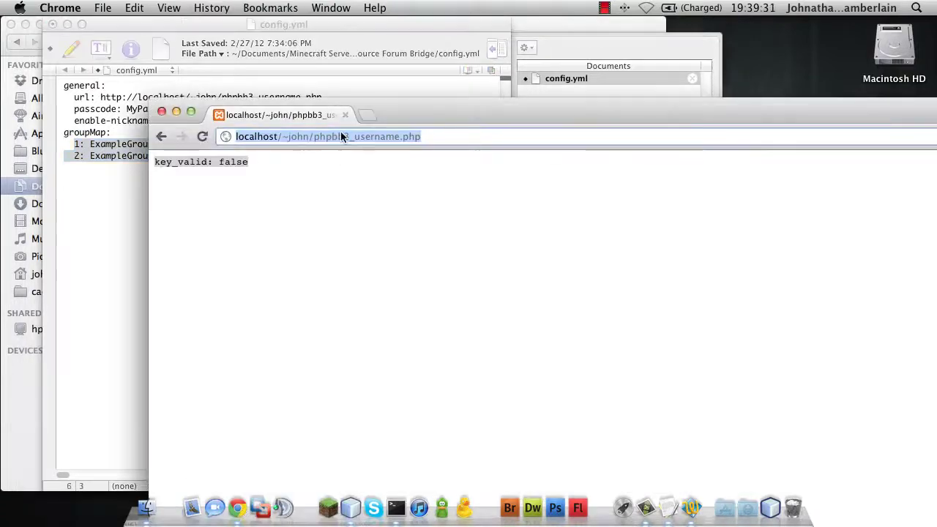
{"action": "left_click", "coordinate": [313, 137]}
{"action": "left_click_drag", "start_coordinate": [313, 137], "coordinate": [464, 138]}
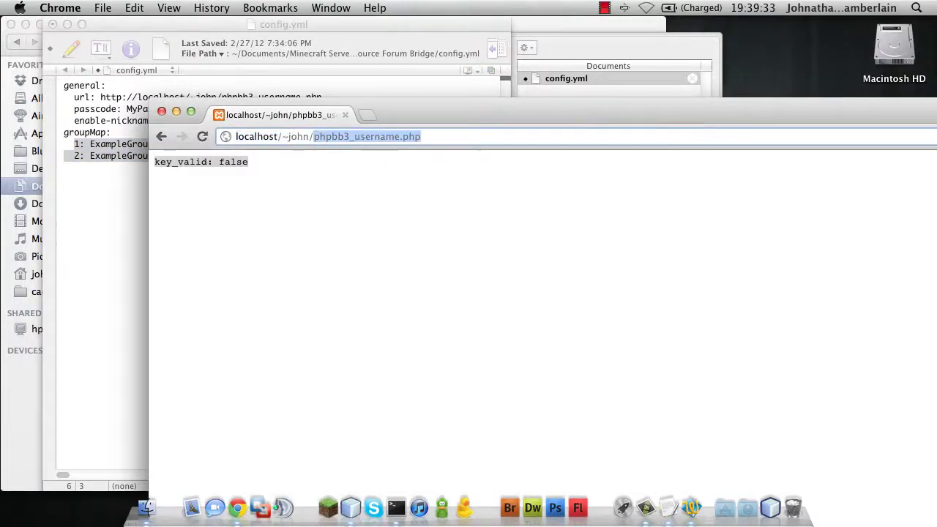
{"action": "type", "text": "php"}
{"action": "key", "text": "Return"}
{"action": "left_click_drag", "start_coordinate": [393, 122], "coordinate": [265, 26]}
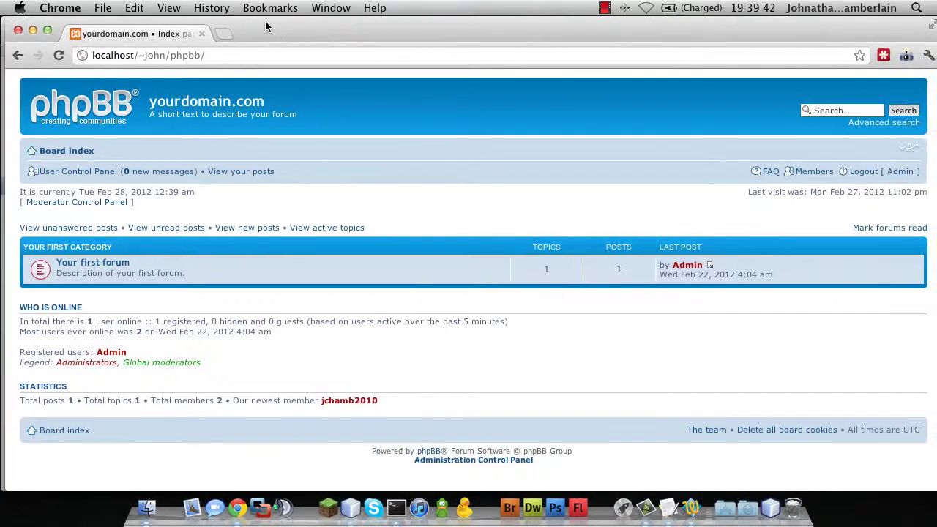
In the Administration Control Panel, go to Users and Groups > Manage groups > Administrators settings.
{"action": "left_click", "coordinate": [483, 461]}
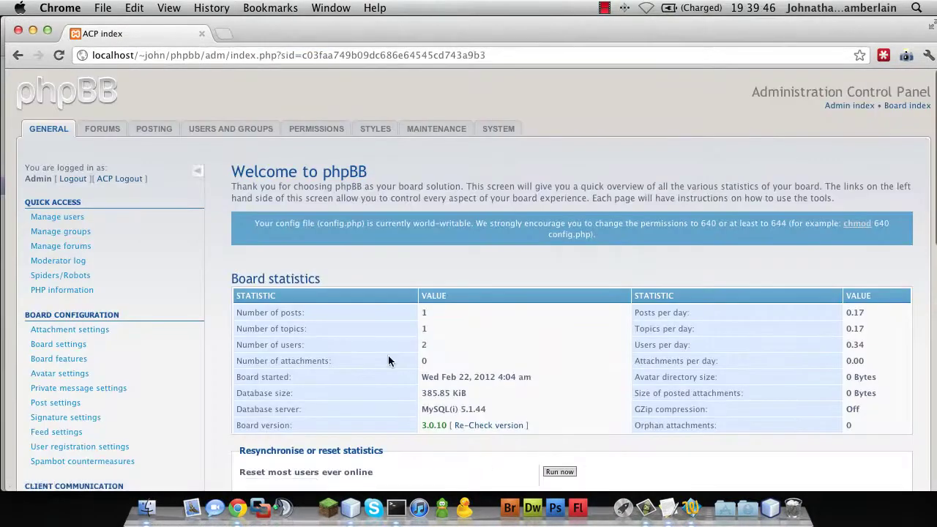
{"action": "left_click", "coordinate": [197, 129]}
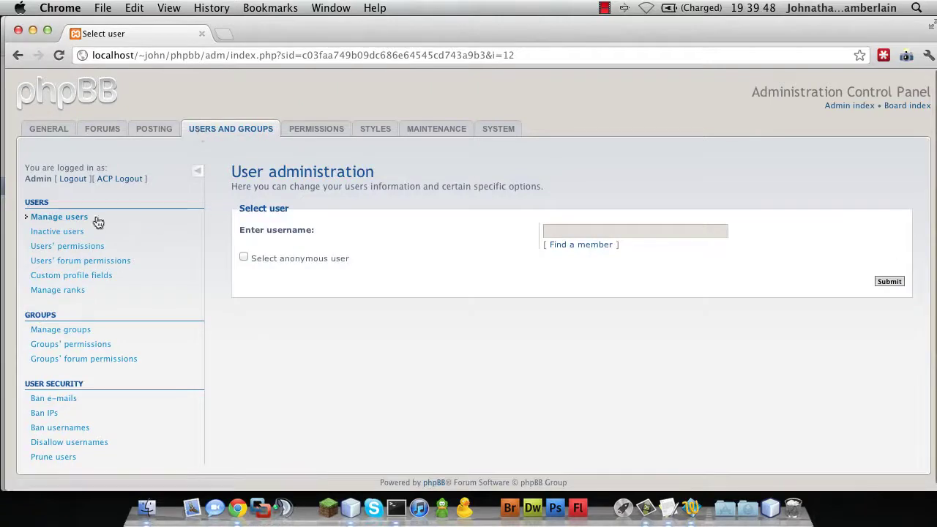
{"action": "left_click", "coordinate": [34, 331]}
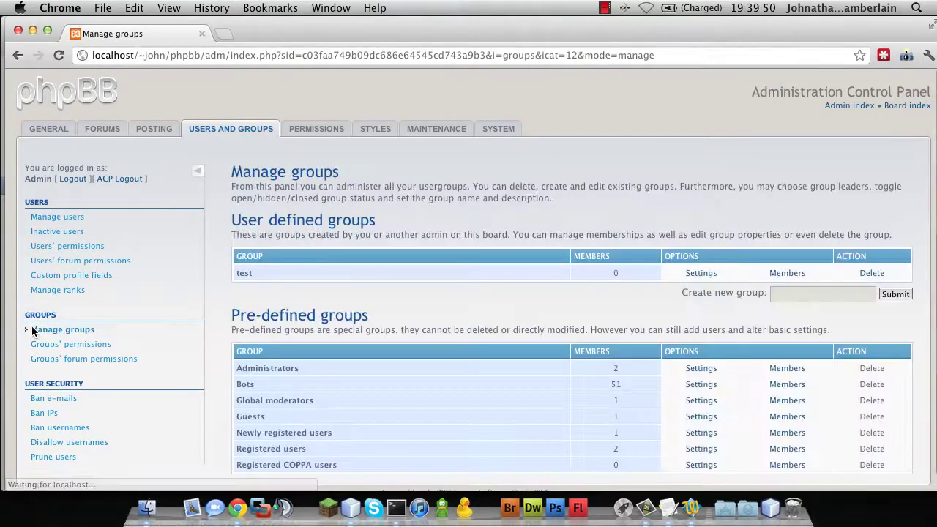
{"action": "scroll", "coordinate": [301, 314], "scroll_direction": "down", "scroll_amount": 1}
{"action": "left_click", "coordinate": [702, 349]}
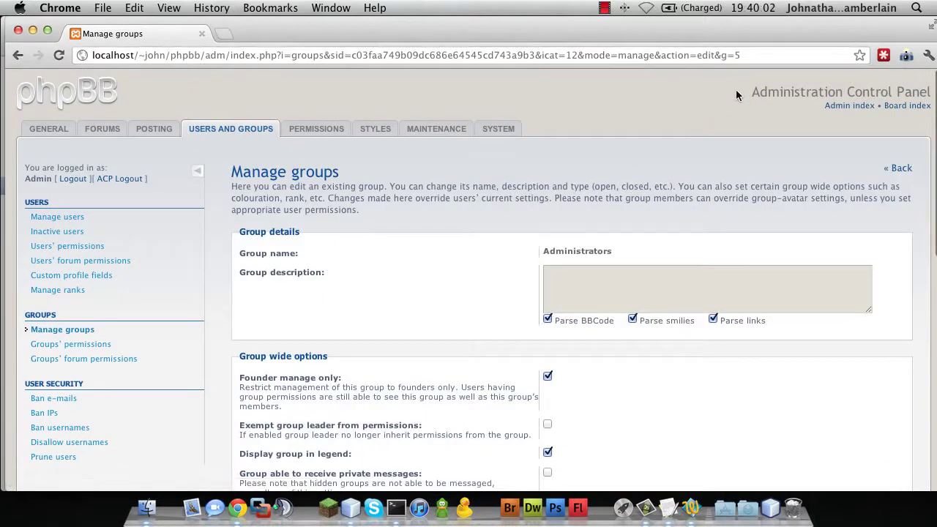
Read the Administrators group id, 5, from the page address, then move the browser aside.
{"action": "left_click", "coordinate": [678, 53]}
{"action": "left_click", "coordinate": [722, 53]}
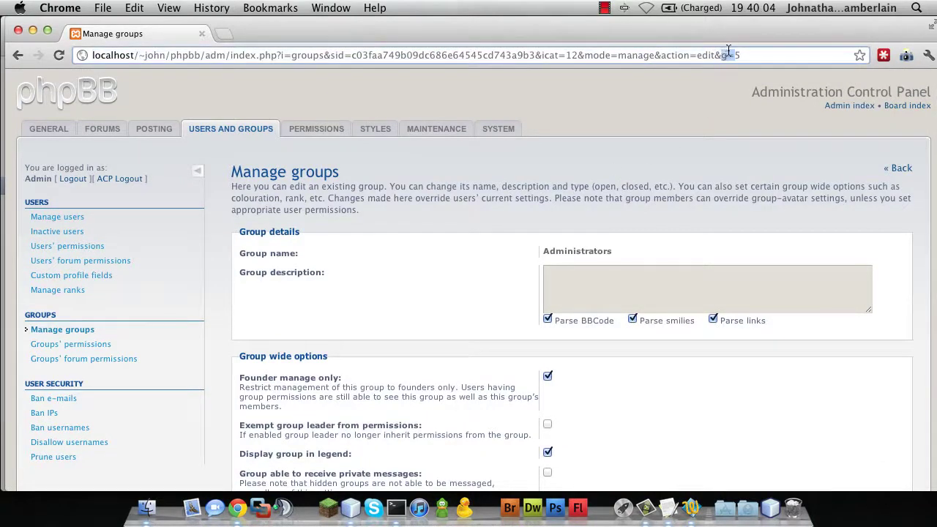
{"action": "double_click", "coordinate": [738, 54]}
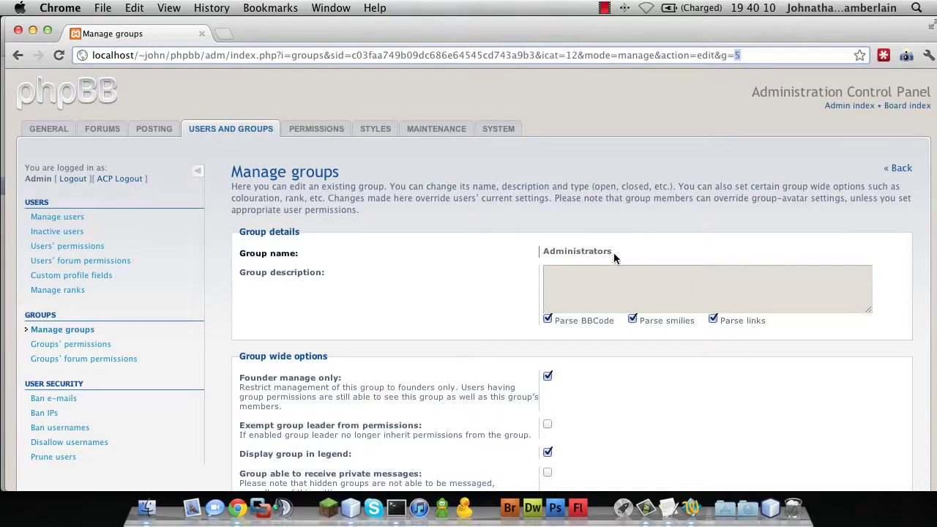
{"action": "left_click_drag", "start_coordinate": [615, 252], "coordinate": [541, 251]}
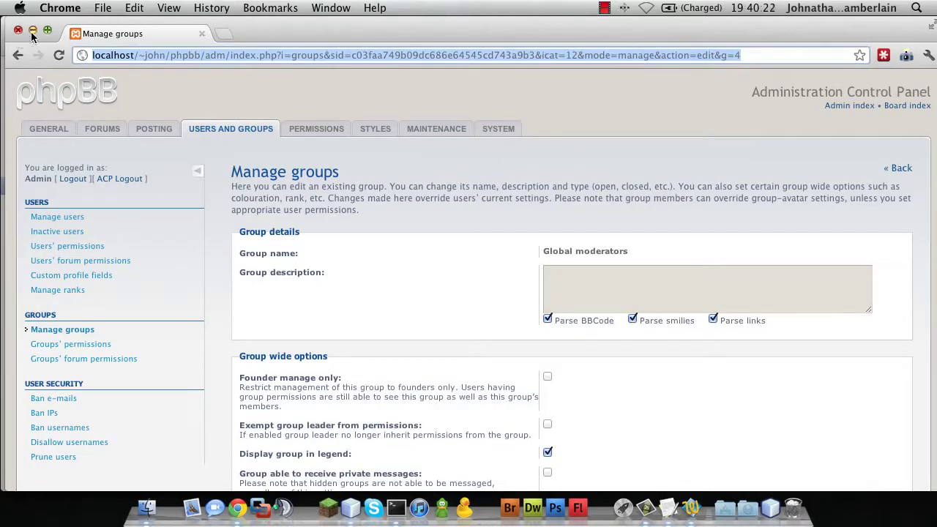
{"action": "left_click_drag", "start_coordinate": [265, 24], "coordinate": [326, 386]}
Change the first groupMap entry to 5: Admin, save config.yml, and cross-check group ids in Chrome.
{"action": "left_click", "coordinate": [172, 114]}
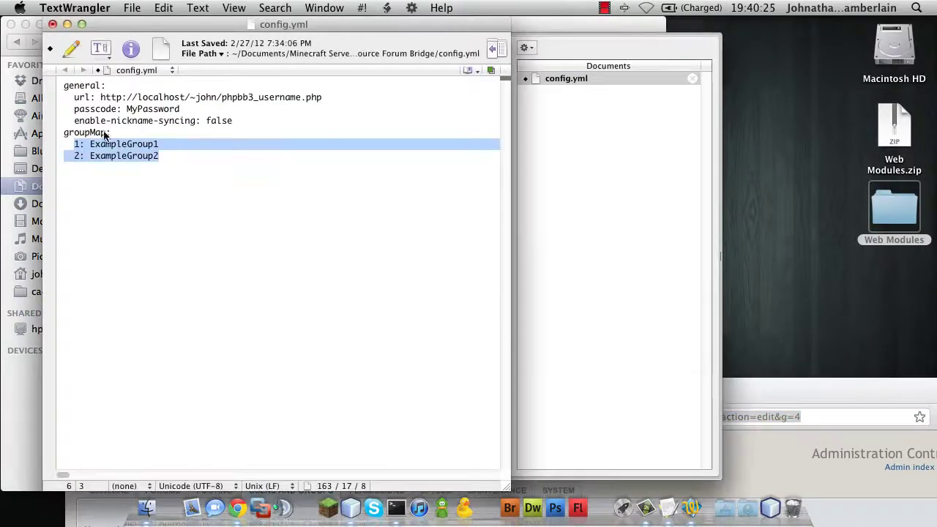
{"action": "left_click", "coordinate": [77, 145]}
{"action": "double_click", "coordinate": [77, 145]}
{"action": "type", "text": "5"}
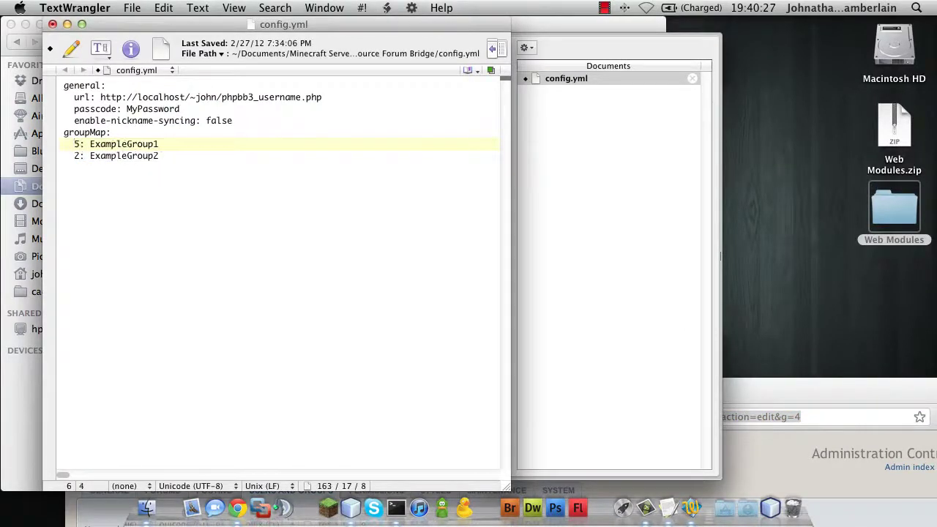
{"action": "left_click_drag", "start_coordinate": [162, 145], "coordinate": [92, 148]}
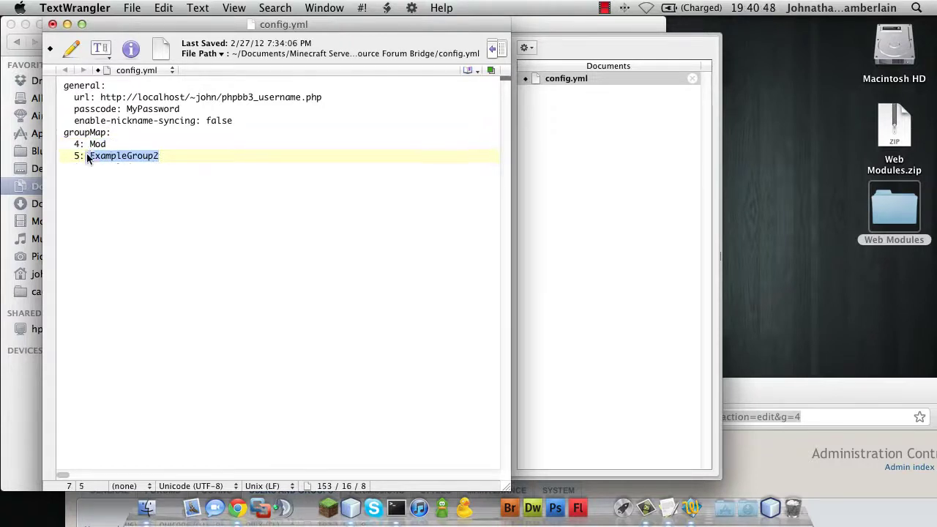
{"action": "key", "text": "BackSpace"}
{"action": "type", "text": "Admin"}
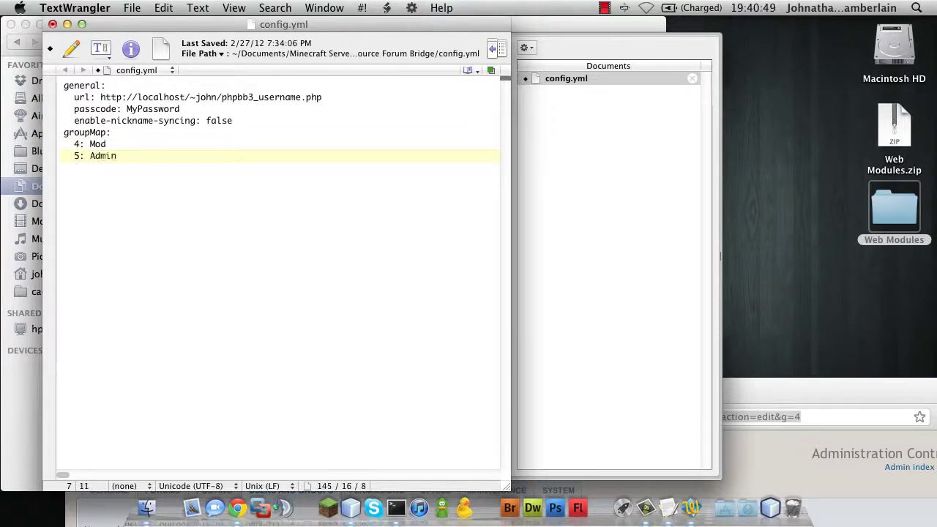
{"action": "key", "text": "super+s"}
{"action": "left_click", "coordinate": [843, 377]}
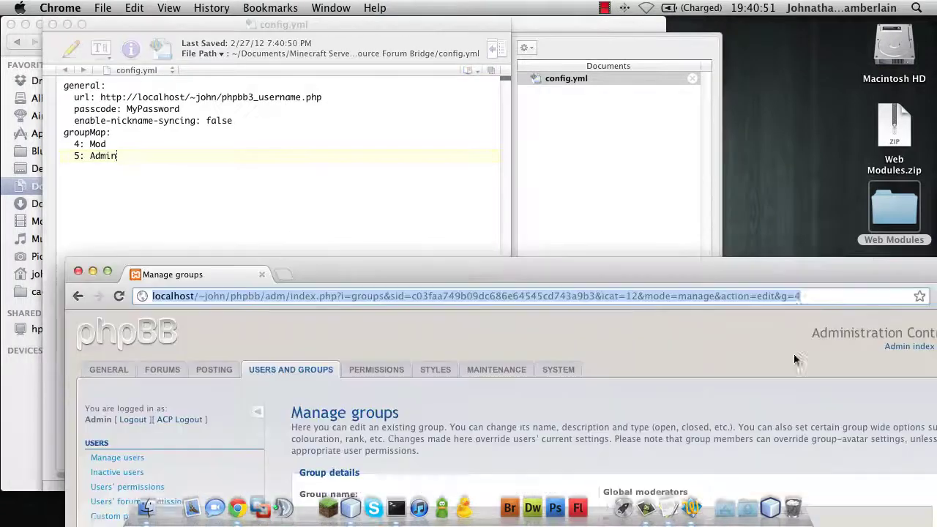
{"action": "left_click", "coordinate": [214, 199]}
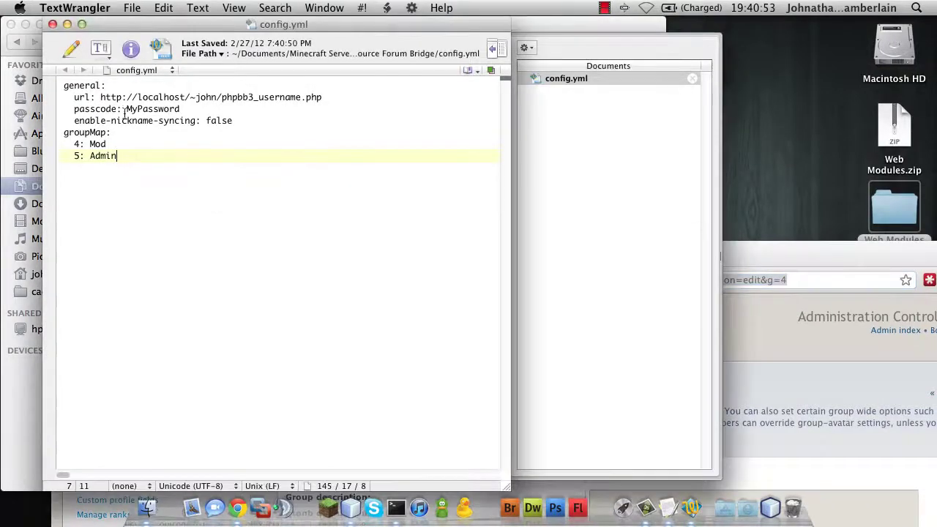
Close config.yml, run start.command from the Minecraft Server folder, and move the log window aside.
{"action": "left_click", "coordinate": [53, 25]}
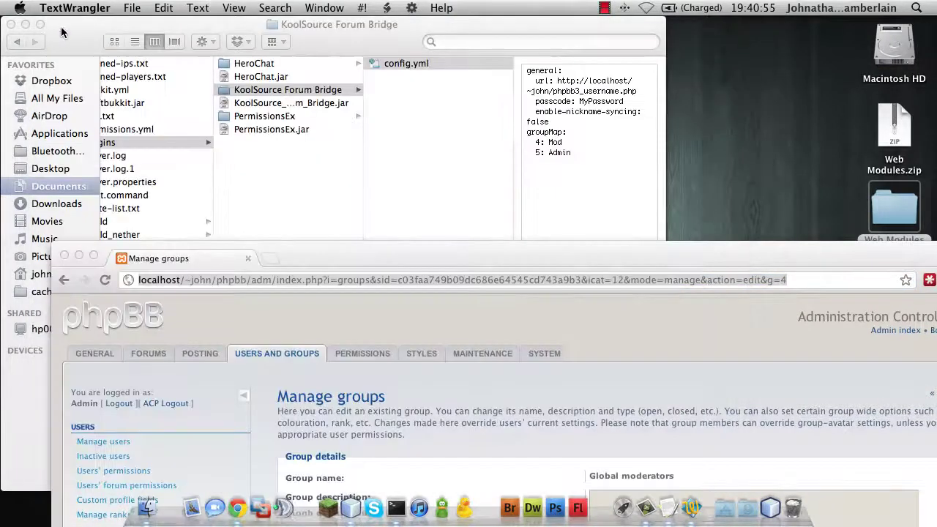
{"action": "scroll", "coordinate": [157, 222], "scroll_direction": "left", "scroll_amount": 5}
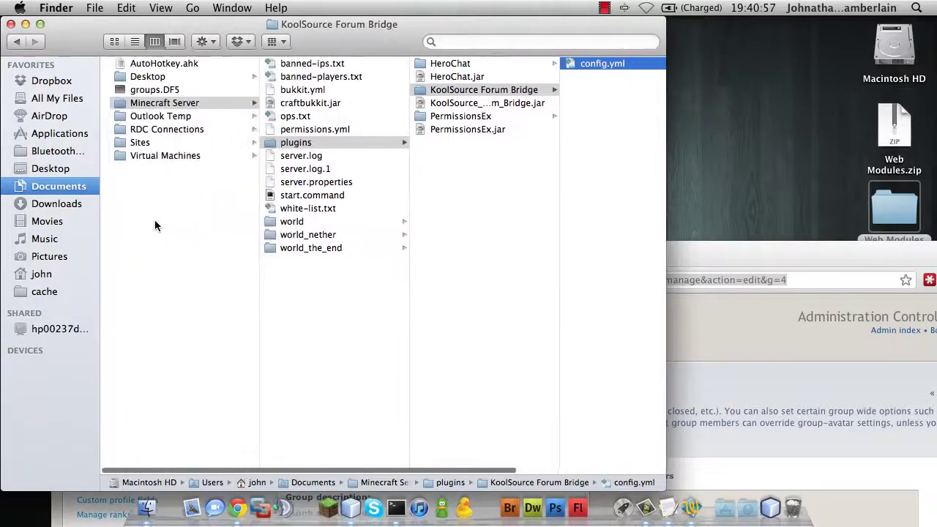
{"action": "double_click", "coordinate": [289, 195]}
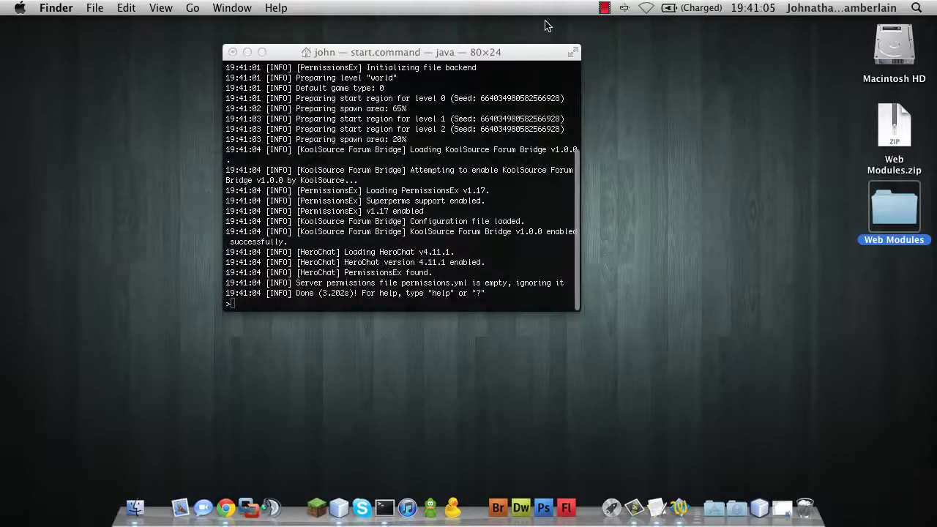
{"action": "left_click_drag", "start_coordinate": [506, 53], "coordinate": [863, 27]}
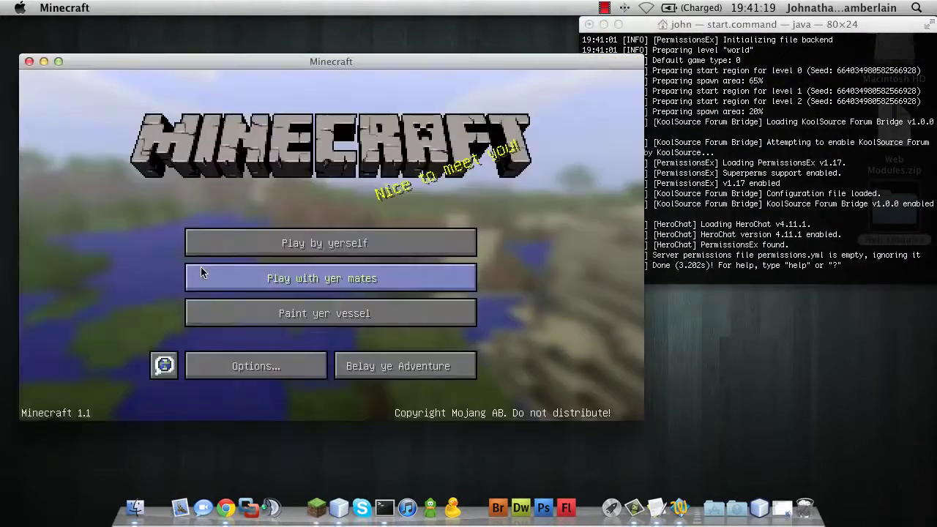
Join the Local Test server and find the 'Group changed to: Admin' entry in the server log.
{"action": "left_click", "coordinate": [214, 280]}
{"action": "double_click", "coordinate": [241, 257]}
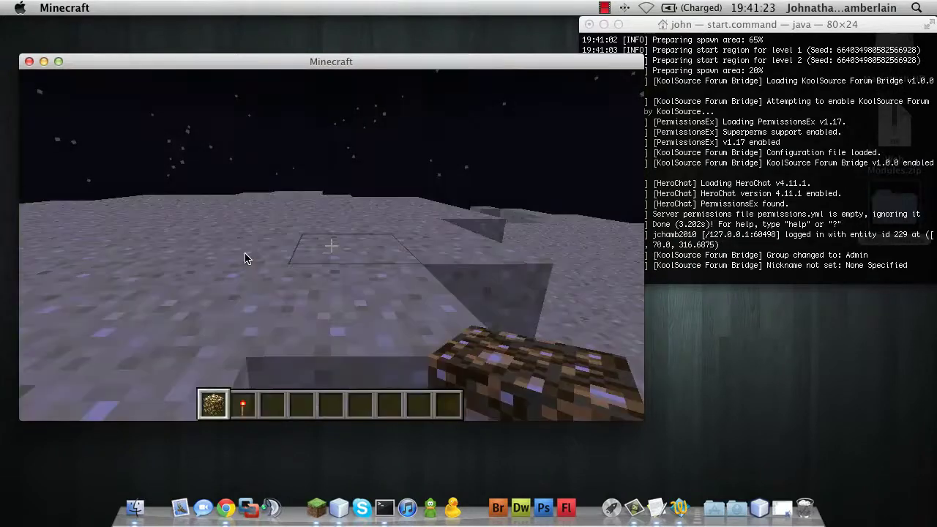
{"action": "key", "text": "Escape"}
{"action": "left_click", "coordinate": [829, 259]}
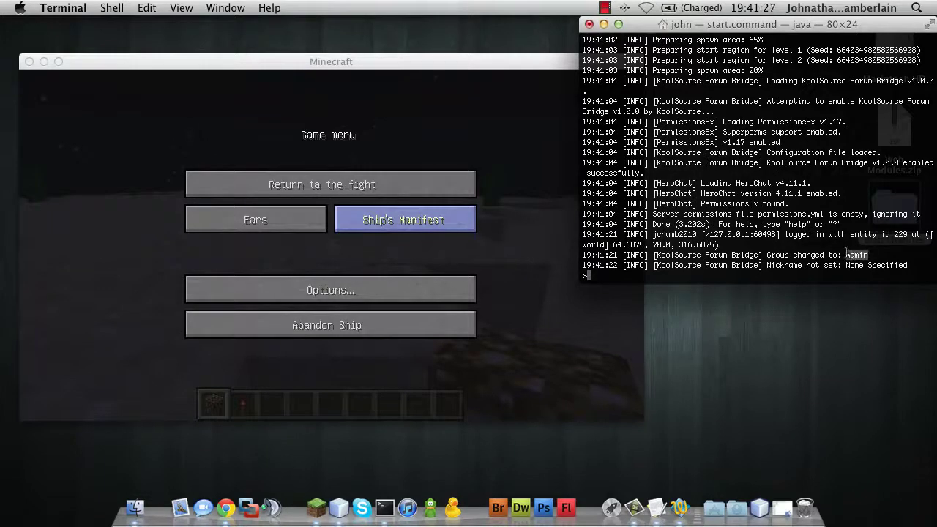
{"action": "left_click_drag", "start_coordinate": [847, 253], "coordinate": [766, 255]}
{"action": "left_click", "coordinate": [318, 192]}
{"action": "left_click", "coordinate": [318, 192]}
Send a chat message showing the [Admin] tag, then walk the player across the terrain.
{"action": "key", "text": "t"}
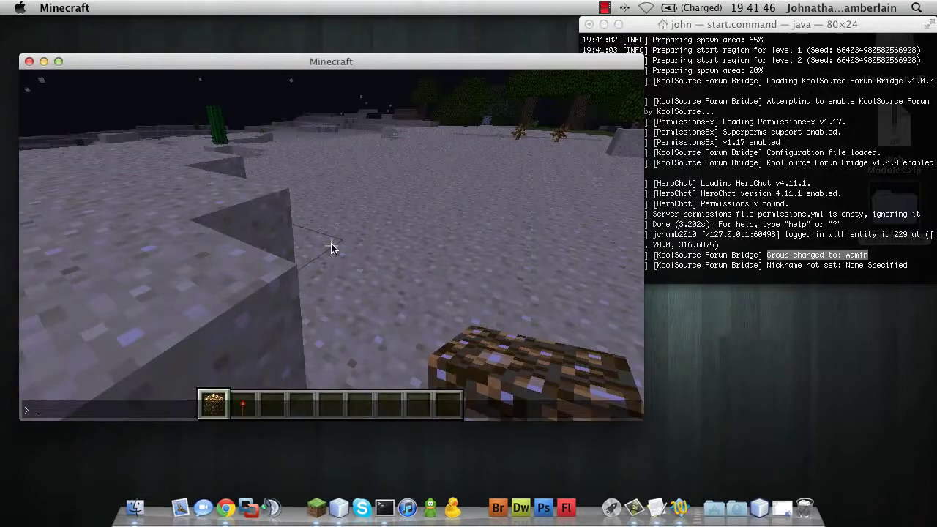
{"action": "key", "text": "Return"}
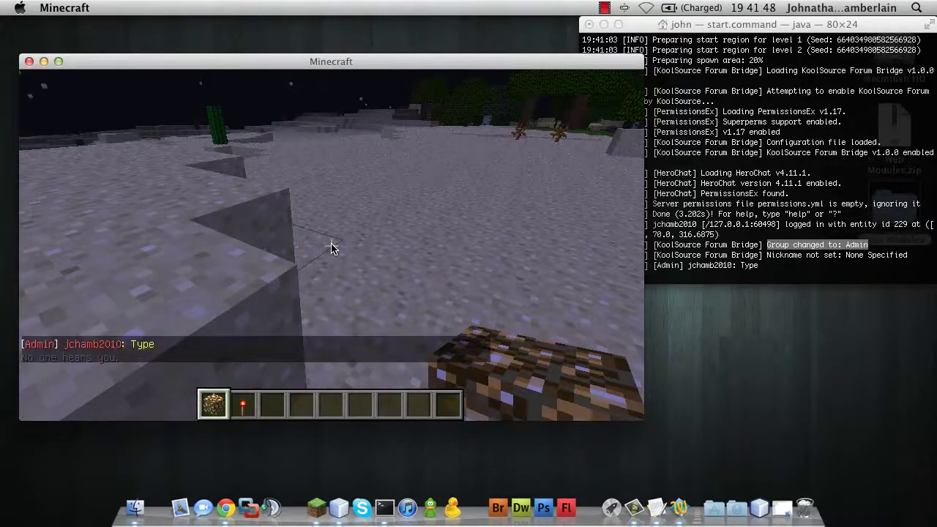
{"action": "key", "text": "w"}
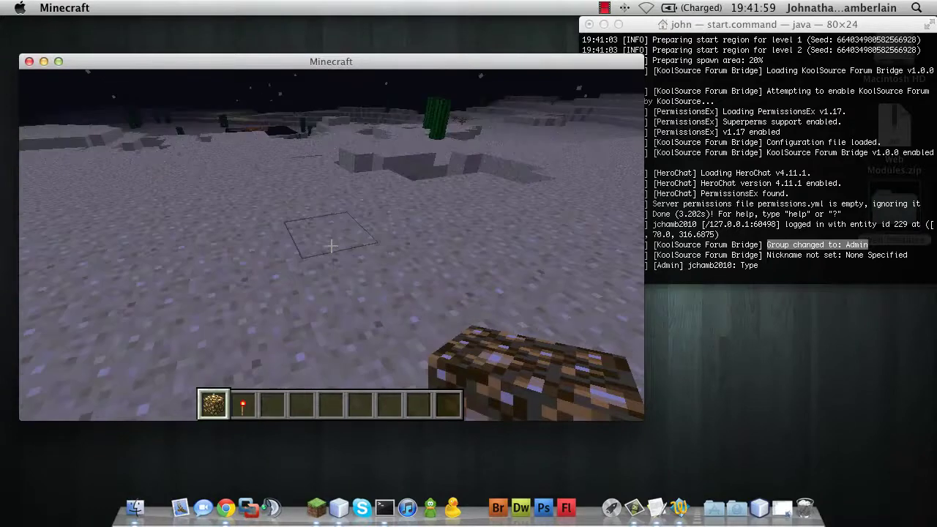
{"action": "key", "text": "w"}
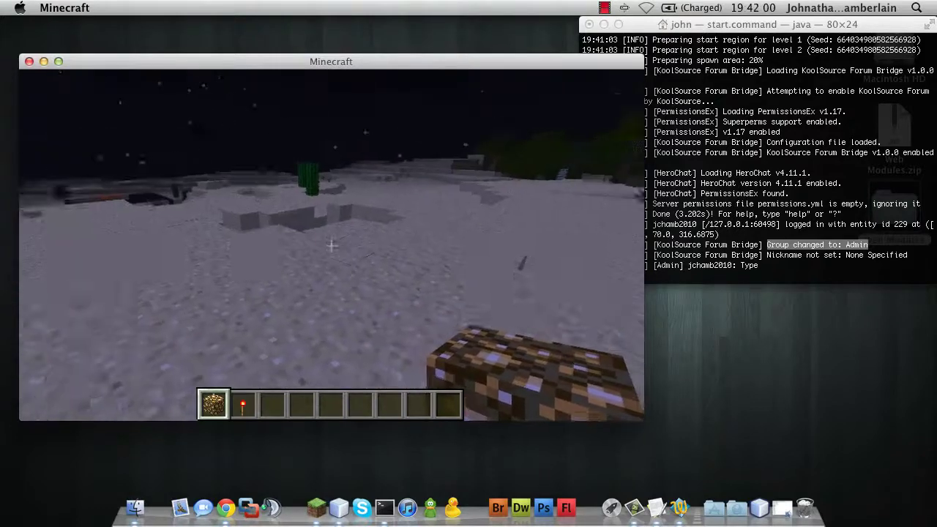
{"action": "key", "text": "w"}
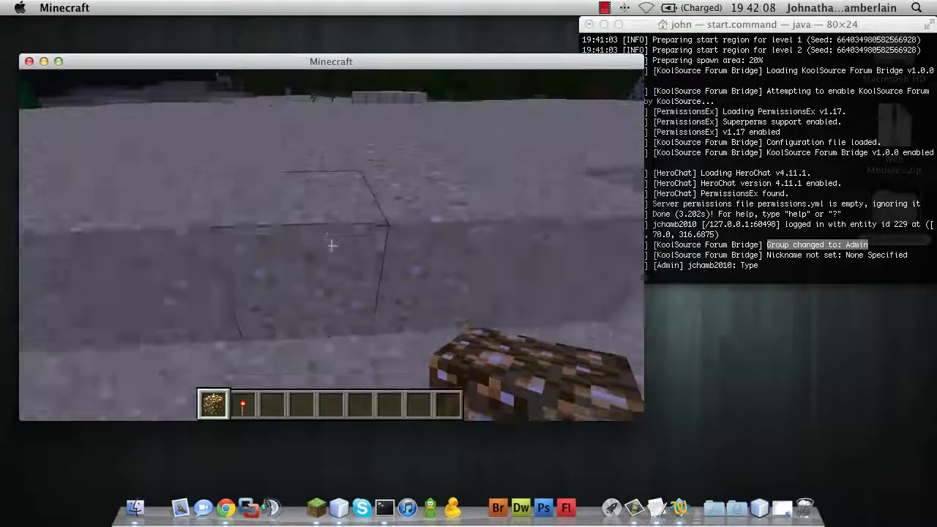